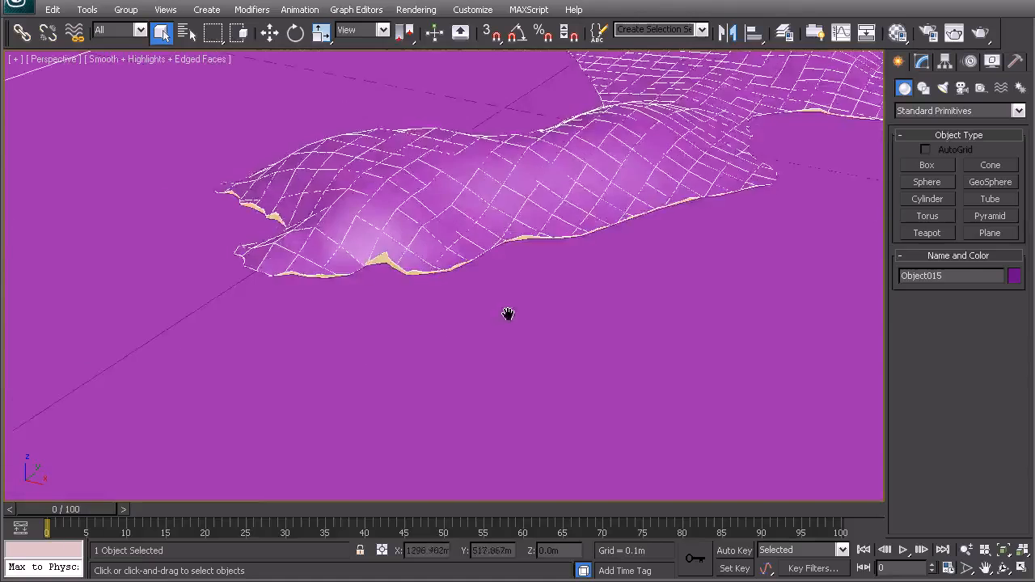
# - Select the border edges around the open shoreline of the purple terrain mesh
pyautogui.moveTo(355, 292); pyautogui.dragTo(429, 321, button='middle')
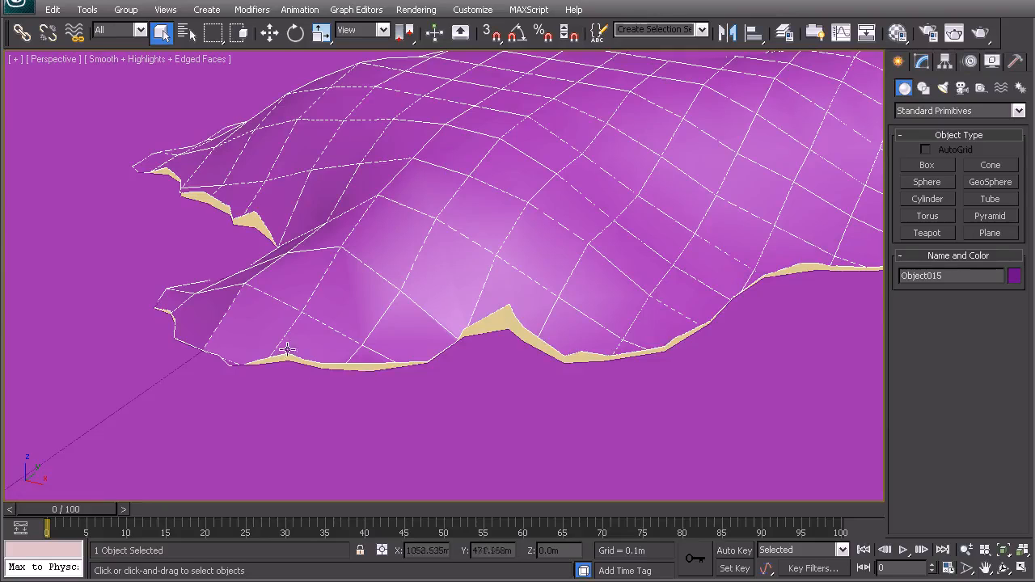
pyautogui.click(922, 63)
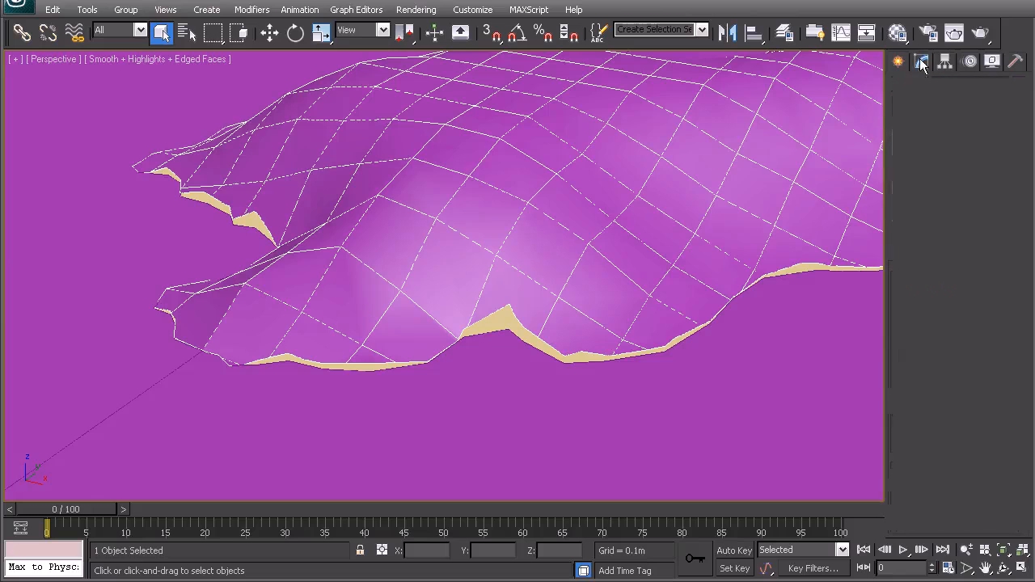
pyautogui.click(915, 290)
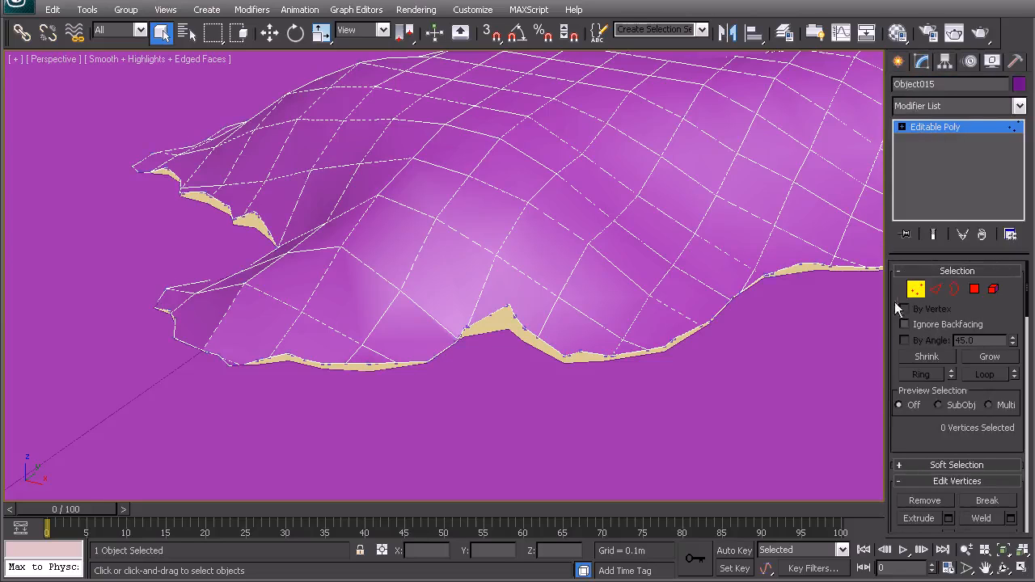
pyautogui.click(955, 290)
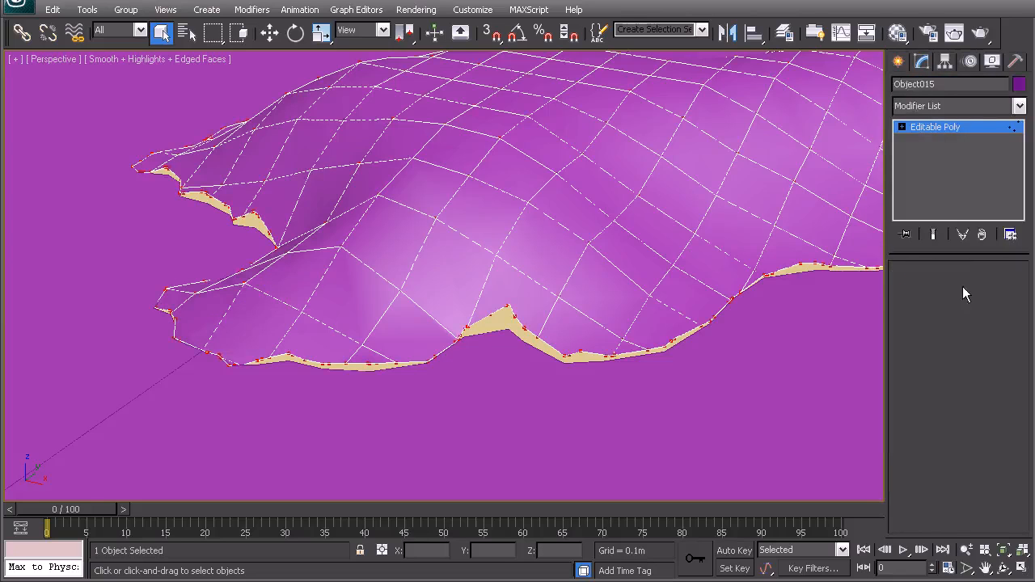
pyautogui.click(707, 324)
# - Show the scene in wireframe and isolate the selected terrain mesh
pyautogui.keyDown('alt'); pyautogui.moveTo(405, 308); pyautogui.dragTo(354, 331, button='middle'); pyautogui.keyUp('alt')
pyautogui.press('z')
pyautogui.press('F3')
pyautogui.rightClick(328, 330)
pyautogui.click(353, 202)
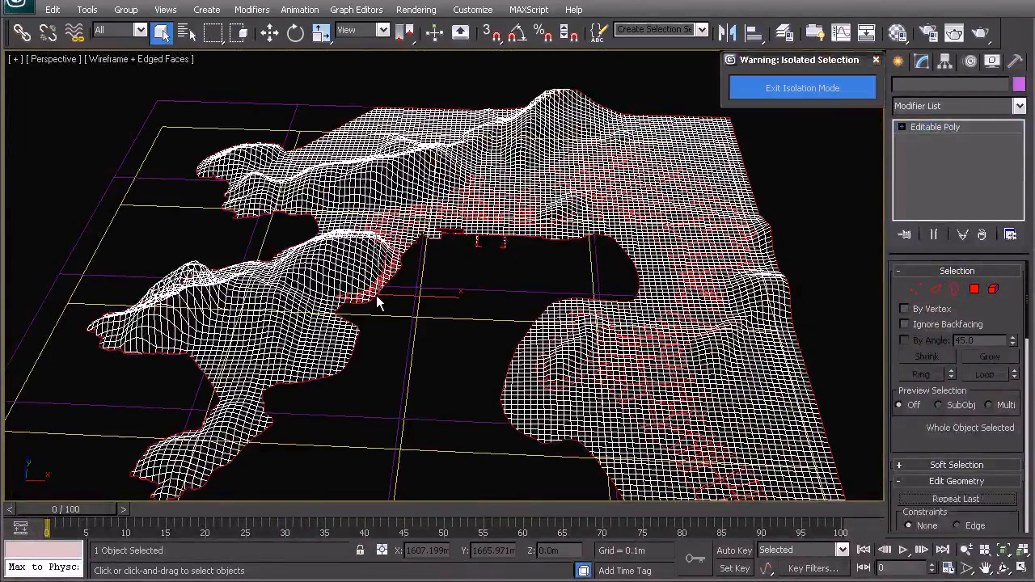
# - Convert the terrain's border edge selection into a vertex selection
pyautogui.keyDown('alt'); pyautogui.moveTo(376, 296); pyautogui.dragTo(359, 280, button='middle'); pyautogui.keyUp('alt')
pyautogui.scroll(5, 359, 280)
pyautogui.keyDown('alt'); pyautogui.moveTo(365, 352); pyautogui.dragTo(451, 325, button='middle'); pyautogui.keyUp('alt')
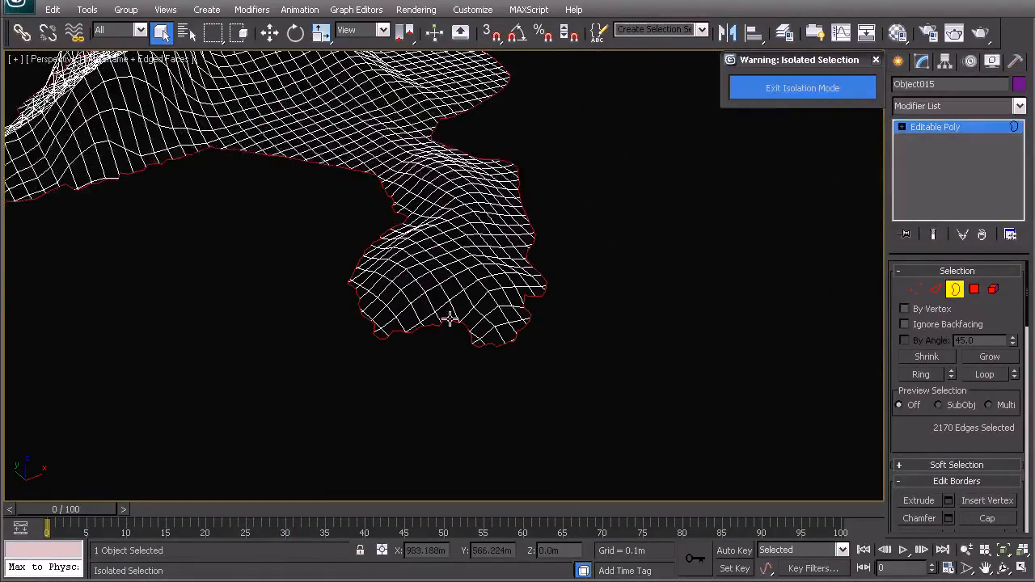
pyautogui.click(916, 290)
pyautogui.keyDown('alt'); pyautogui.moveTo(292, 348); pyautogui.dragTo(370, 224, button='middle'); pyautogui.keyUp('alt')
pyautogui.scroll(4, 410, 263)
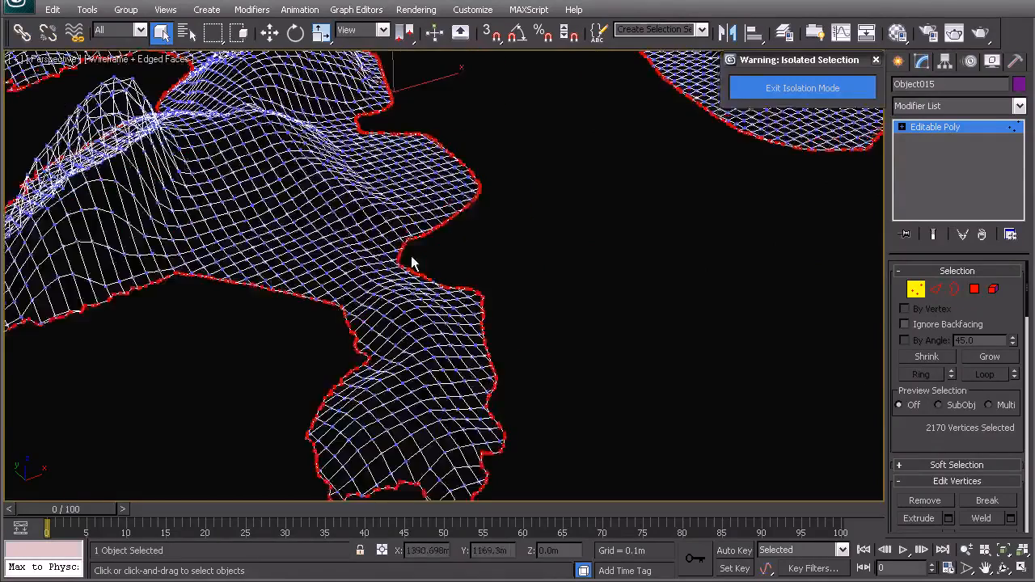
pyautogui.scroll(-5, 411, 263)
pyautogui.moveTo(410, 263); pyautogui.dragTo(465, 281, button='middle')
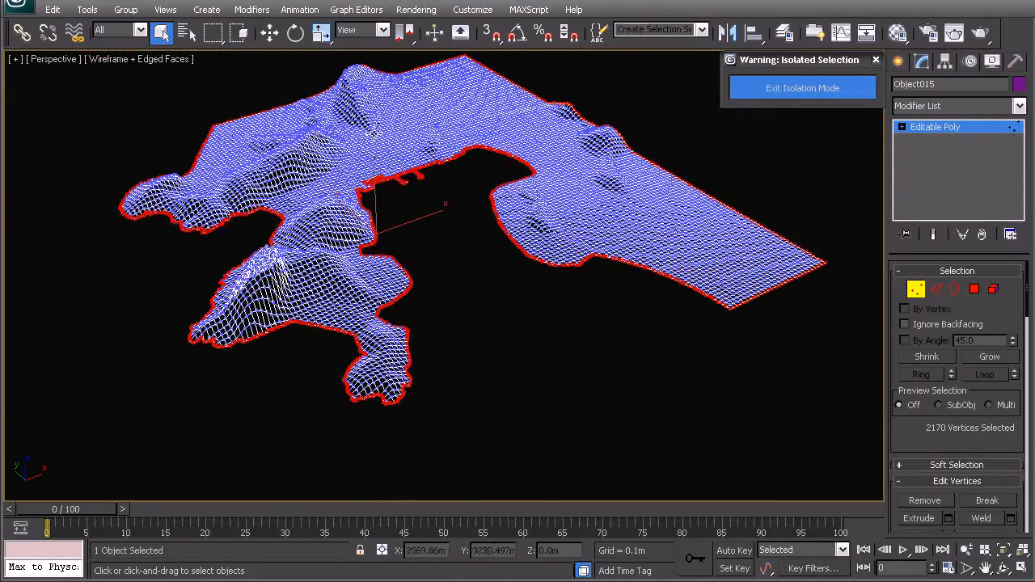
# - In the top view, remove the vertices along the terrain's straight lower and right outer edges from the selection
pyautogui.press('t')
pyautogui.press('z')
pyautogui.moveTo(542, 342); pyautogui.dragTo(500, 254, button='middle')
pyautogui.moveTo(608, 423); pyautogui.dragTo(503, 391)
pyautogui.scroll(5, 431, 231)
pyautogui.moveTo(684, 358); pyautogui.dragTo(506, 300)
pyautogui.scroll(-5, 547, 380)
pyautogui.moveTo(618, 225); pyautogui.dragTo(562, 374, button='middle')
pyautogui.keyDown('alt'); pyautogui.moveTo(541, 442); pyautogui.dragTo(507, 104); pyautogui.keyUp('alt')
pyautogui.moveTo(514, 170); pyautogui.dragTo(515, 368, button='middle')
pyautogui.keyDown('alt'); pyautogui.moveTo(553, 363); pyautogui.dragTo(486, 90); pyautogui.keyUp('alt')
# - Remove the vertices along the terrain's straight upper edge from the selection, keeping the diagonal shoreline ones
pyautogui.keyDown('alt'); pyautogui.moveTo(560, 81); pyautogui.dragTo(202, 141); pyautogui.keyUp('alt')
pyautogui.scroll(6, 231, 197)
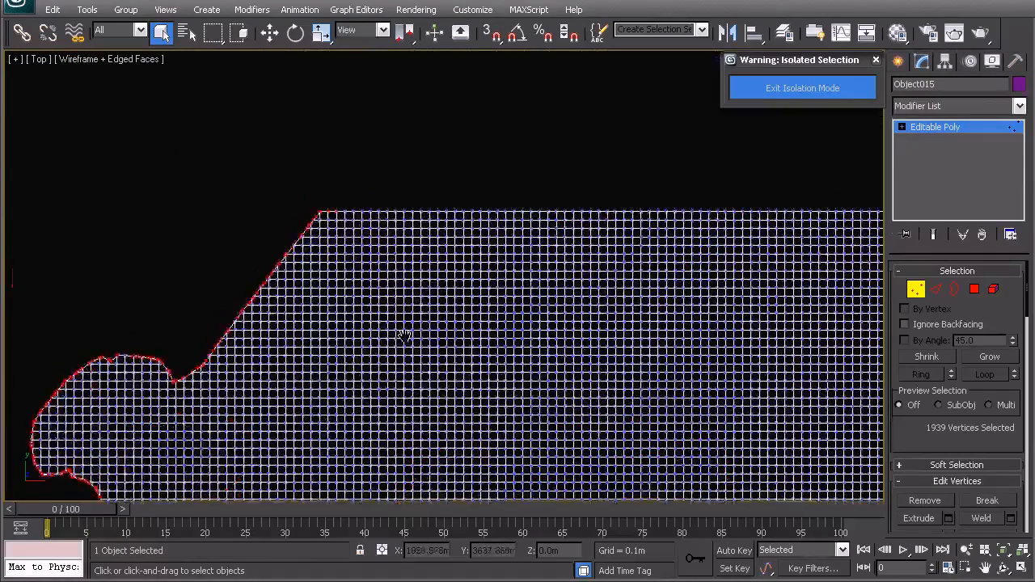
pyautogui.moveTo(404, 335); pyautogui.dragTo(472, 341, button='middle')
pyautogui.scroll(2, 417, 261)
pyautogui.keyDown('alt'); pyautogui.moveTo(466, 164); pyautogui.dragTo(364, 272); pyautogui.keyUp('alt')
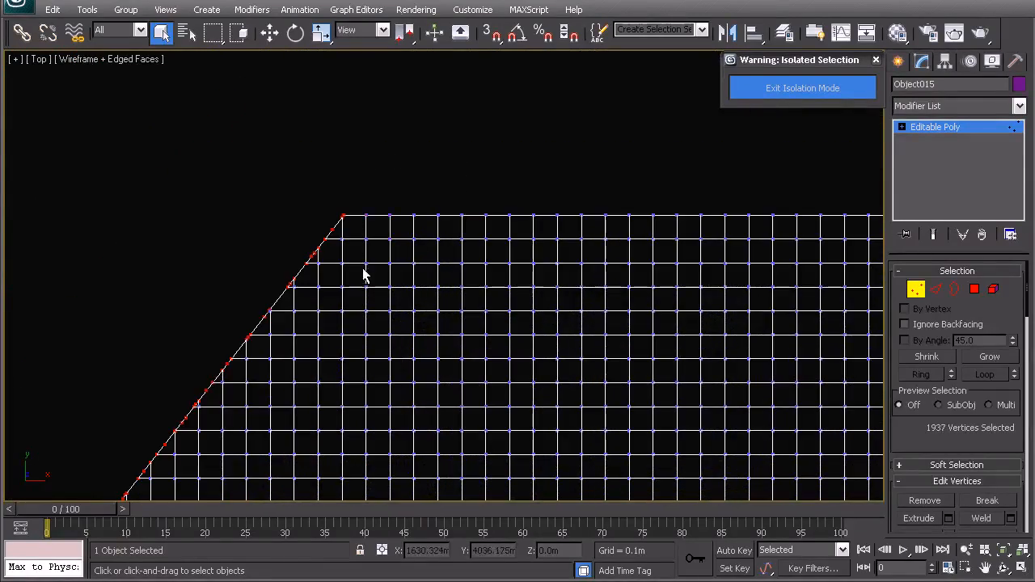
# - Make the selected shoreline vertices planar along the Z axis
pyautogui.press('p')
pyautogui.press('z')
pyautogui.keyDown('alt'); pyautogui.moveTo(364, 275); pyautogui.dragTo(421, 237, button='middle'); pyautogui.keyUp('alt')
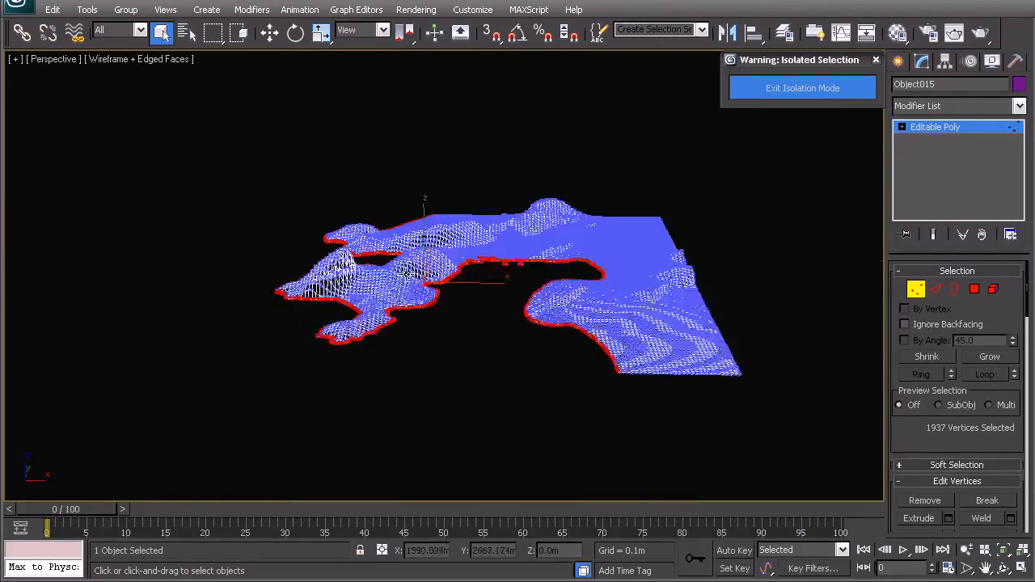
pyautogui.scroll(4, 402, 262)
pyautogui.moveTo(365, 323); pyautogui.dragTo(413, 249, button='middle')
pyautogui.scroll(3, 476, 282)
pyautogui.keyDown('alt'); pyautogui.moveTo(482, 282); pyautogui.dragTo(465, 316, button='middle'); pyautogui.keyUp('alt')
pyautogui.scroll(3, 396, 259)
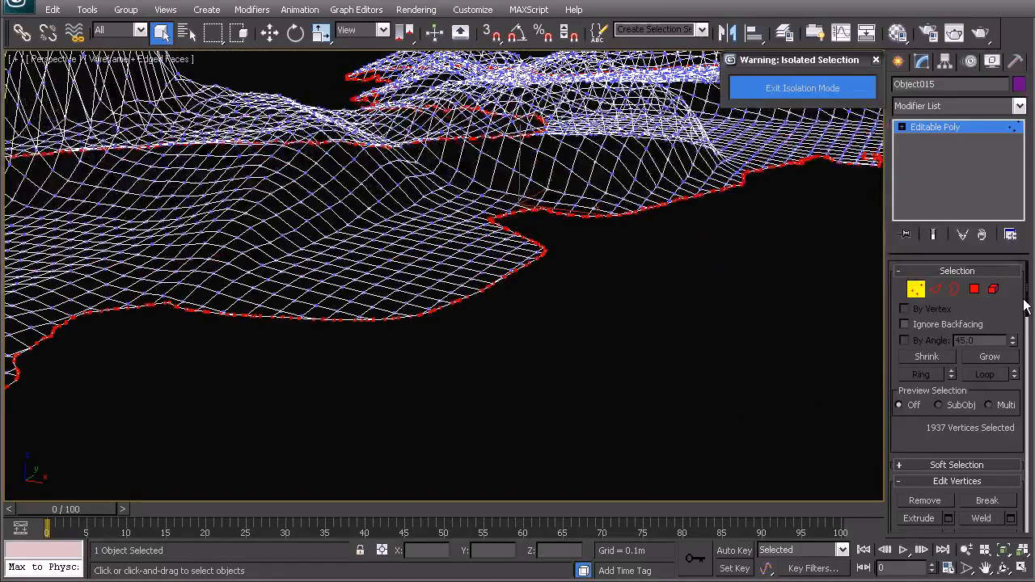
pyautogui.moveTo(1027, 291); pyautogui.dragTo(1011, 413)
pyautogui.click(1010, 408)
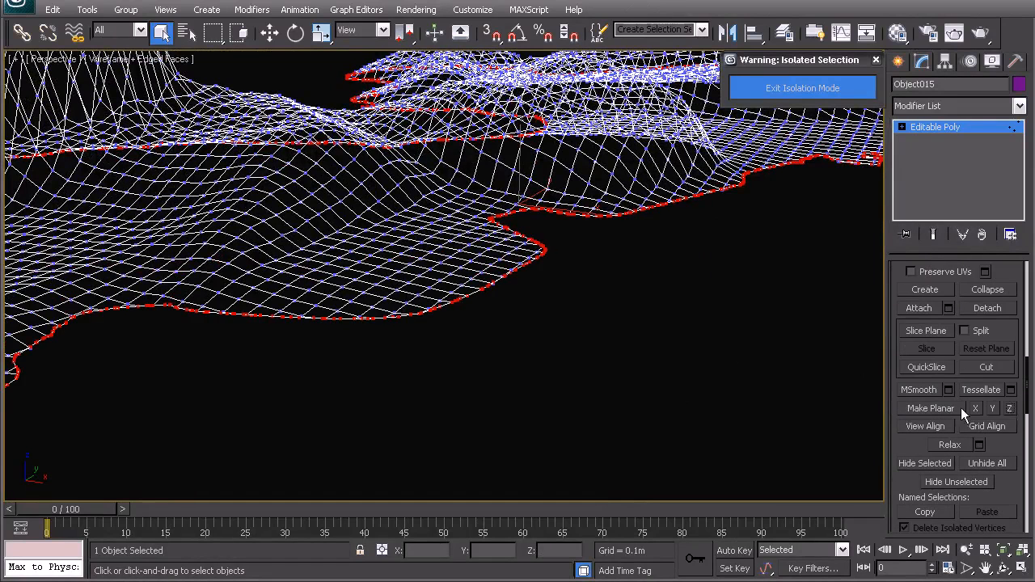
# - Reset the shoreline vertices' absolute Z position to 0 and leave vertex editing
pyautogui.keyDown('alt'); pyautogui.moveTo(526, 419); pyautogui.dragTo(538, 394, button='middle'); pyautogui.keyUp('alt')
pyautogui.press('w')
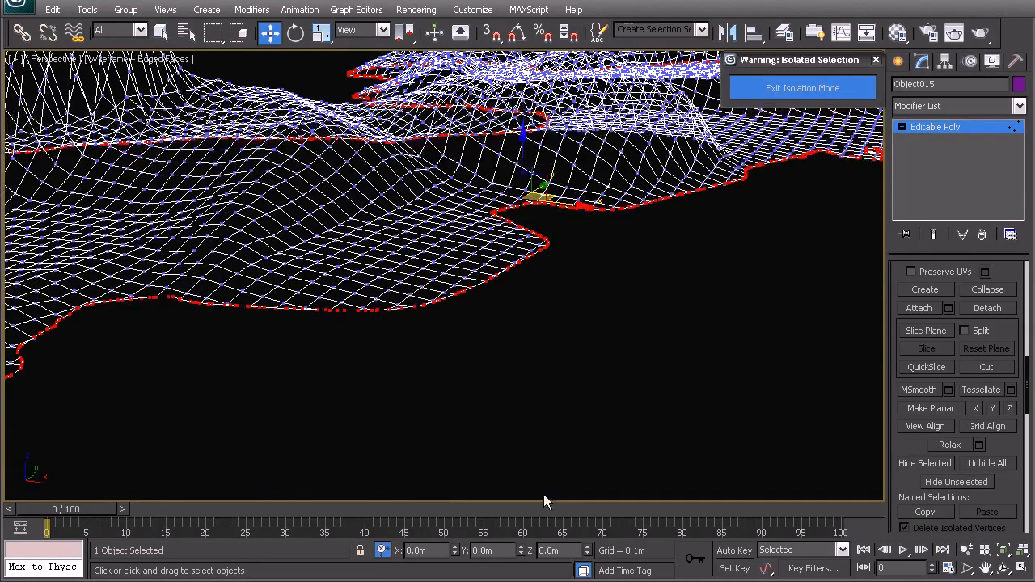
pyautogui.click(384, 553)
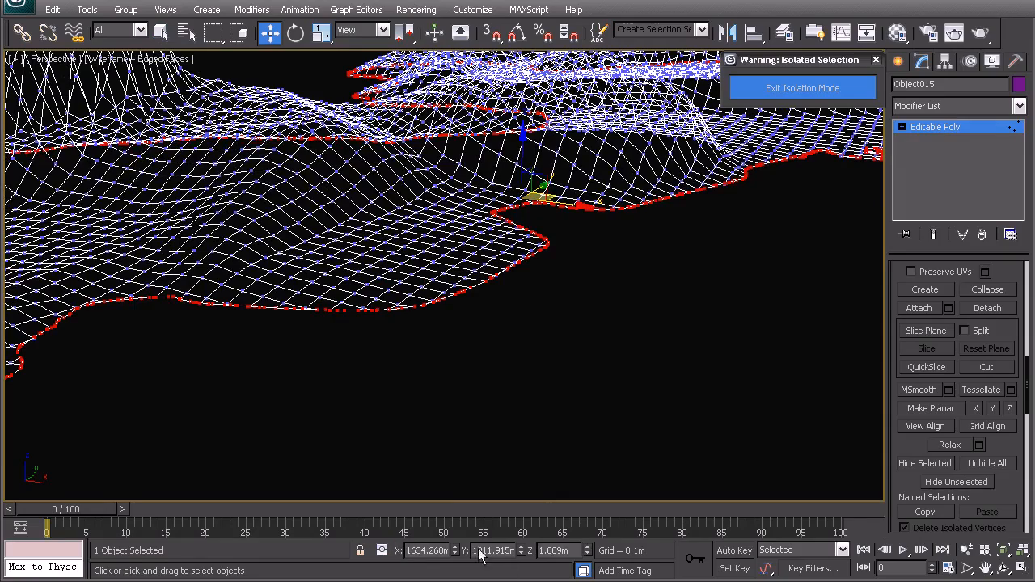
pyautogui.rightClick(588, 549)
pyautogui.moveTo(621, 283); pyautogui.dragTo(620, 371, button='middle')
pyautogui.press('1')
# - Check the flattened shoreline in perspective and top views, exit isolation mode and display the whole scene shaded
pyautogui.scroll(-5, 582, 346)
pyautogui.keyDown('alt'); pyautogui.moveTo(585, 342); pyautogui.dragTo(580, 326, button='middle'); pyautogui.keyUp('alt')
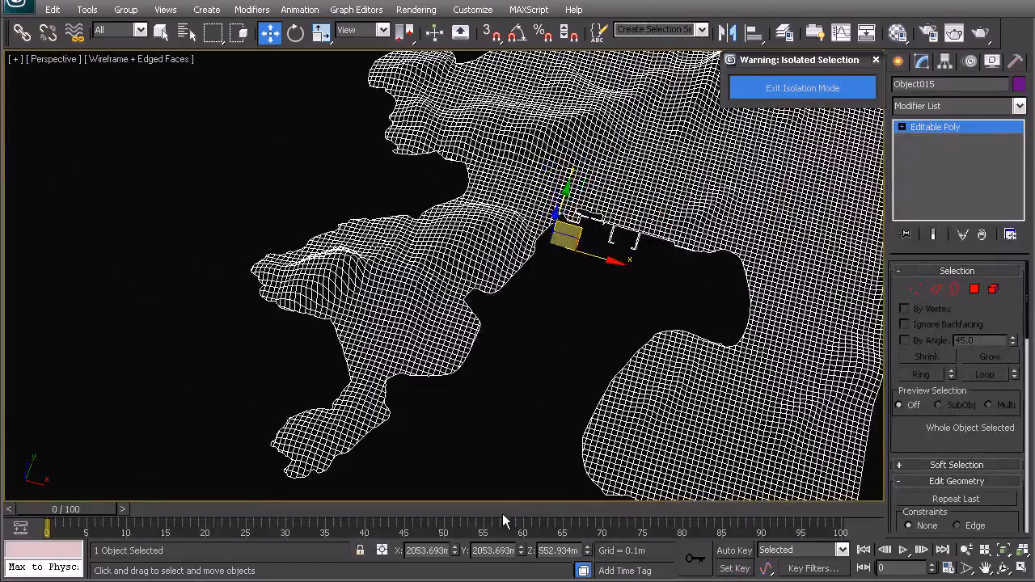
pyautogui.keyDown('alt'); pyautogui.moveTo(532, 380); pyautogui.dragTo(486, 381, button='middle'); pyautogui.keyUp('alt')
pyautogui.scroll(-3, 485, 385)
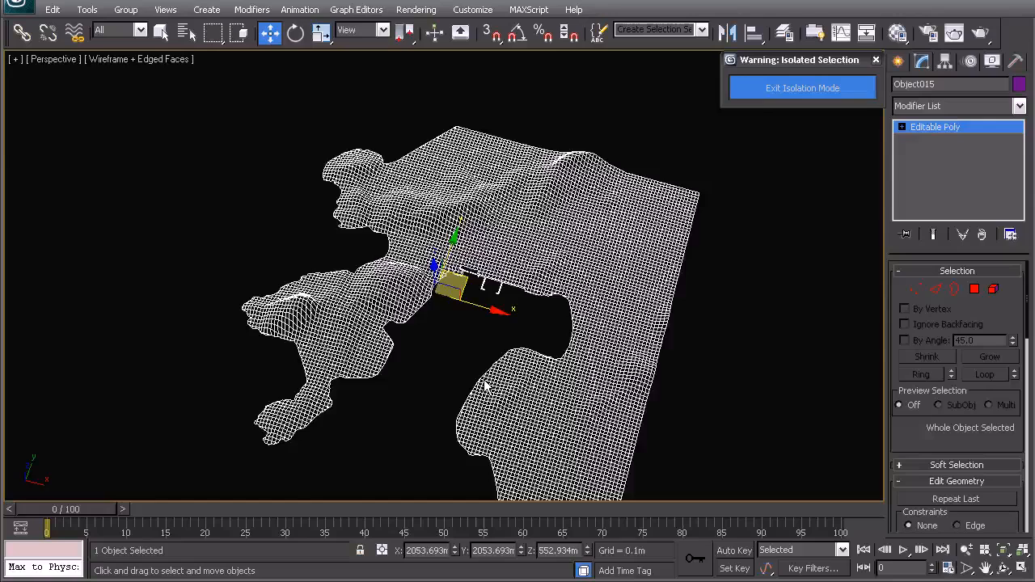
pyautogui.press('t')
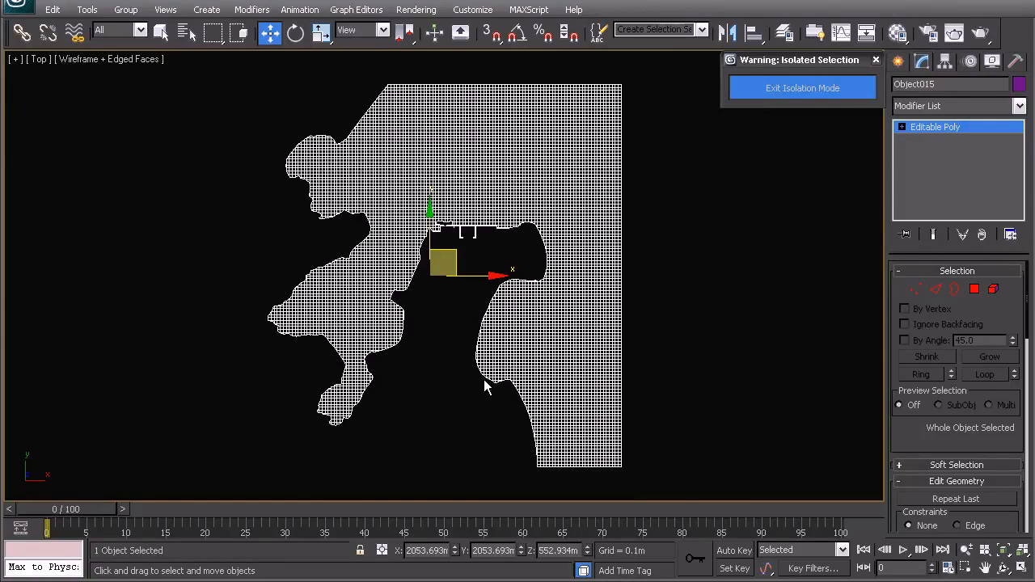
pyautogui.moveTo(429, 295); pyautogui.dragTo(485, 275, button='middle')
pyautogui.press('p')
pyautogui.click(803, 87)
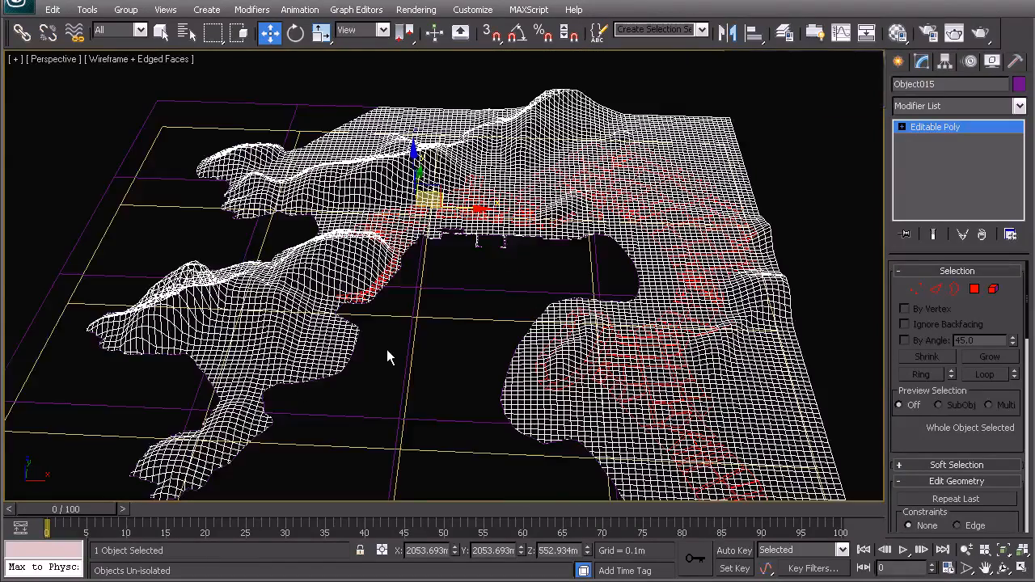
pyautogui.press('F3')
pyautogui.scroll(-3, 521, 294)
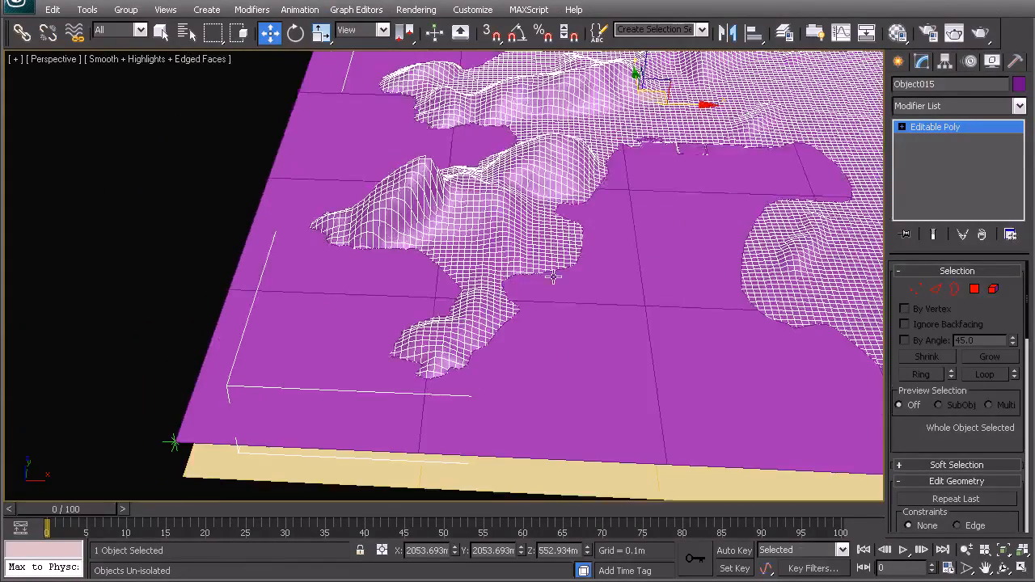
pyautogui.scroll(3, 439, 294)
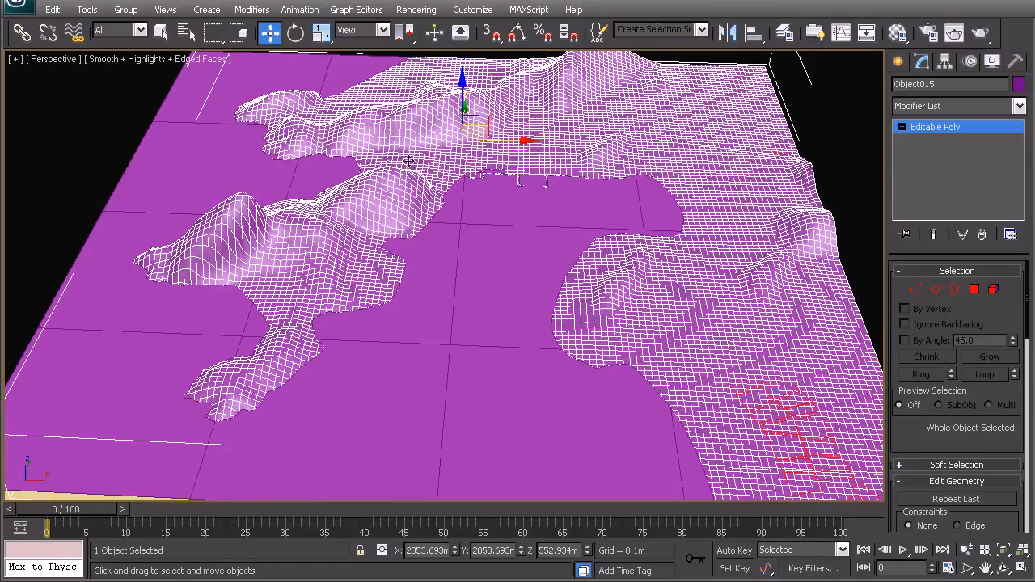
pyautogui.moveTo(489, 325); pyautogui.dragTo(477, 255, button='middle')
pyautogui.scroll(-3, 469, 298)
# - Select the beige base plane below the terrain, display it in wireframe and convert it to an editable poly
pyautogui.click(597, 280)
pyautogui.scroll(-4, 497, 302)
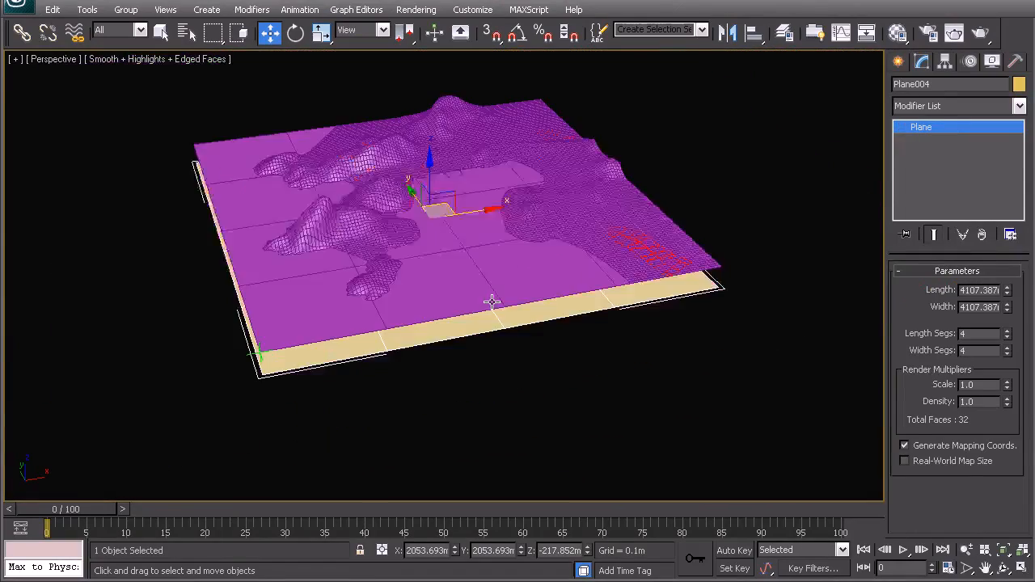
pyautogui.press('F3')
pyautogui.keyDown('alt'); pyautogui.moveTo(460, 323); pyautogui.dragTo(518, 287, button='middle'); pyautogui.keyUp('alt')
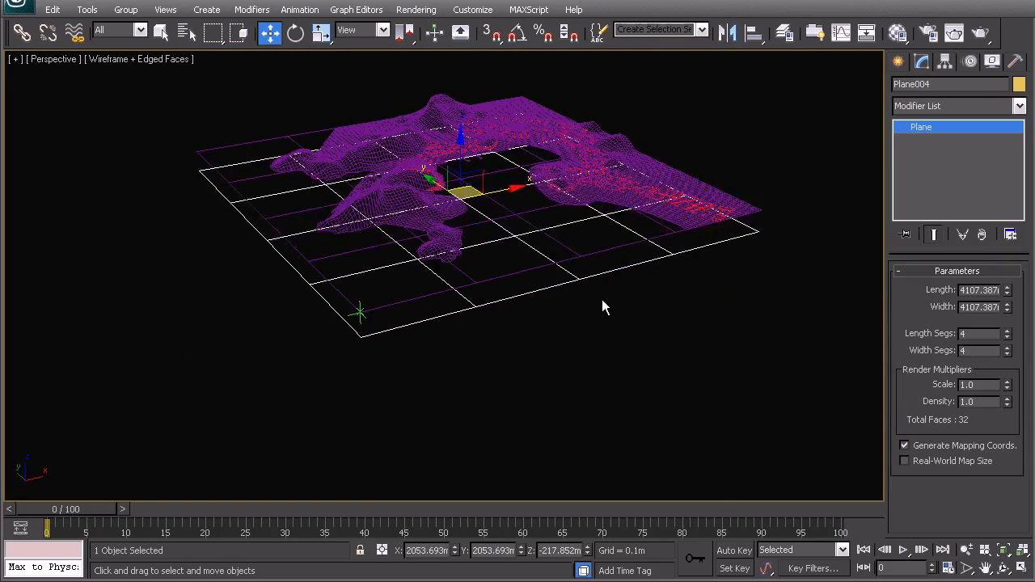
pyautogui.moveTo(500, 193); pyautogui.dragTo(500, 245, button='middle')
pyautogui.click(489, 389)
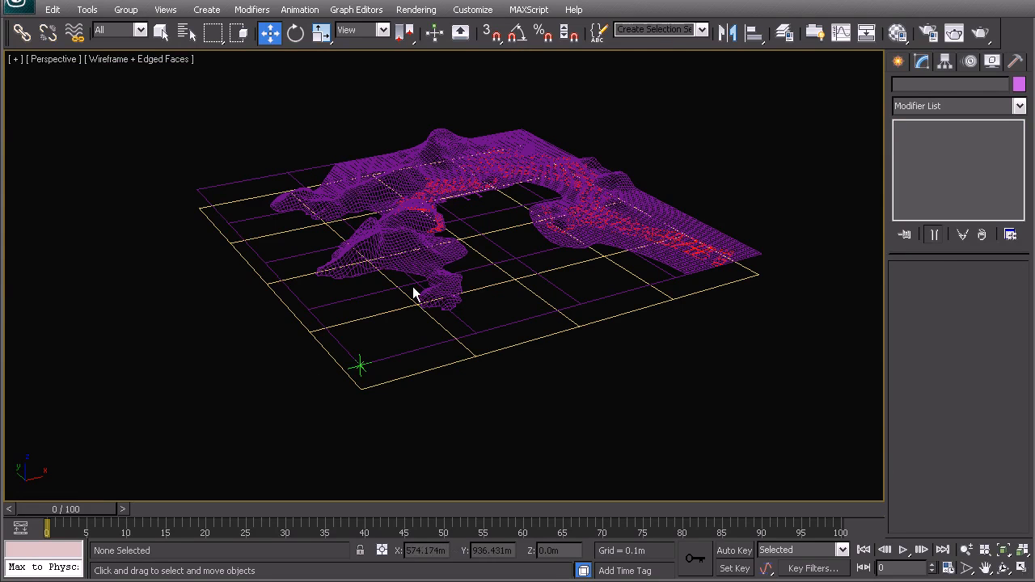
pyautogui.click(535, 342)
pyautogui.rightClick(520, 330)
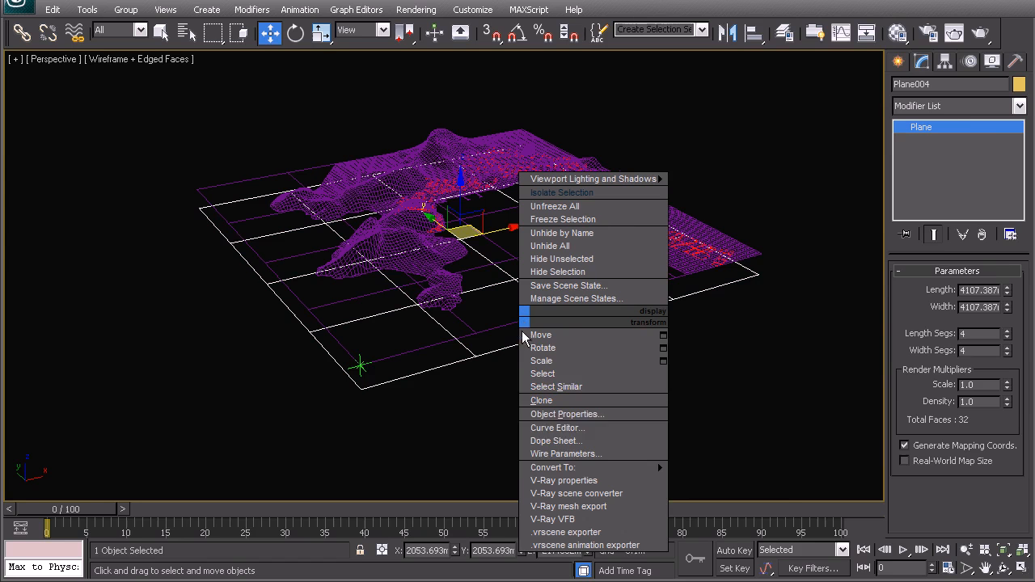
pyautogui.moveTo(659, 467)
pyautogui.click(712, 480)
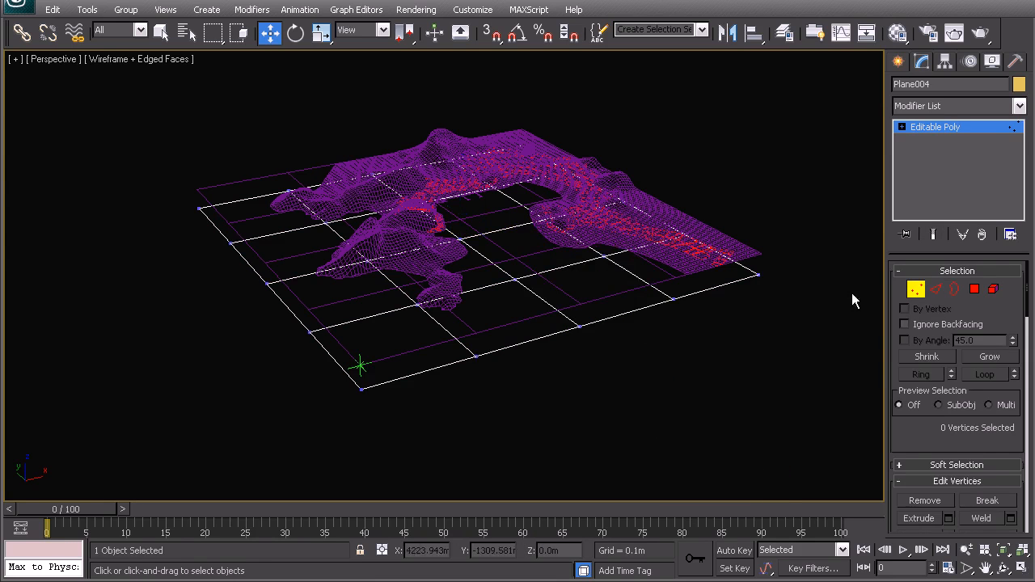
# - In the top view, move the base plane's lower row of vertices outward about 230 m along Y
pyautogui.press('t')
pyautogui.press('z')
pyautogui.moveTo(567, 340); pyautogui.dragTo(582, 373, button='middle')
pyautogui.moveTo(674, 409); pyautogui.dragTo(35, 388)
pyautogui.moveTo(434, 347); pyautogui.dragTo(445, 370)
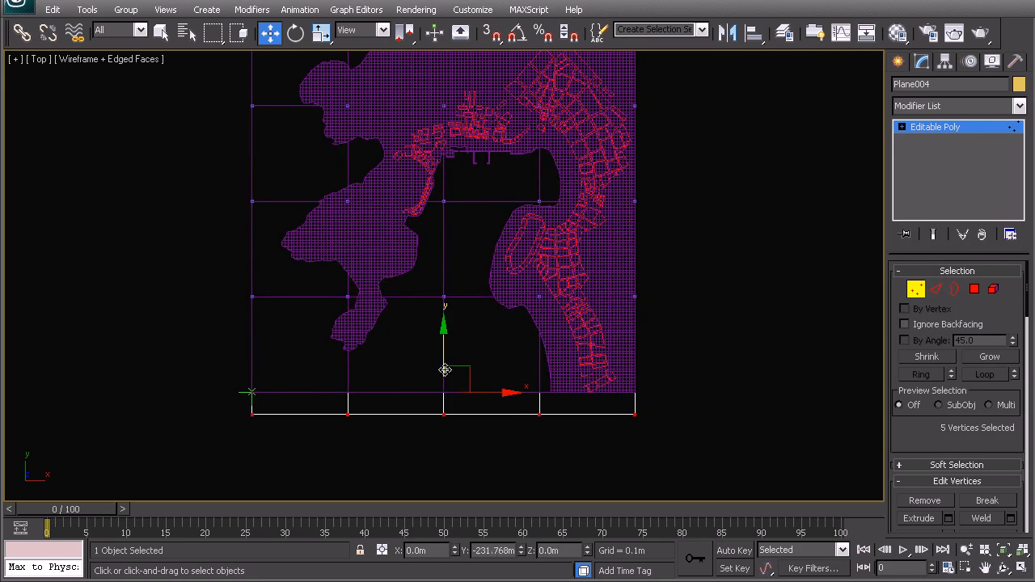
pyautogui.scroll(-2, 447, 372)
# - Extend the base plane's right, upper and left edges outward beyond the terrain, leaving the object deselected outside vertex editing
pyautogui.moveTo(614, 429); pyautogui.dragTo(554, 107)
pyautogui.moveTo(627, 278); pyautogui.dragTo(668, 277)
pyautogui.moveTo(262, 120); pyautogui.dragTo(703, 150)
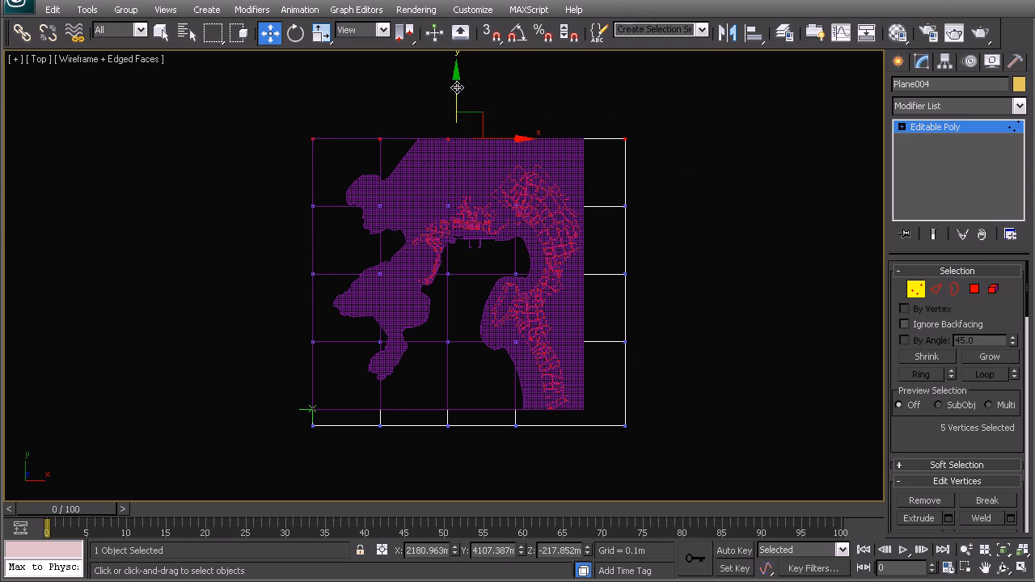
pyautogui.moveTo(457, 87); pyautogui.dragTo(457, 57)
pyautogui.moveTo(349, 294); pyautogui.dragTo(350, 455)
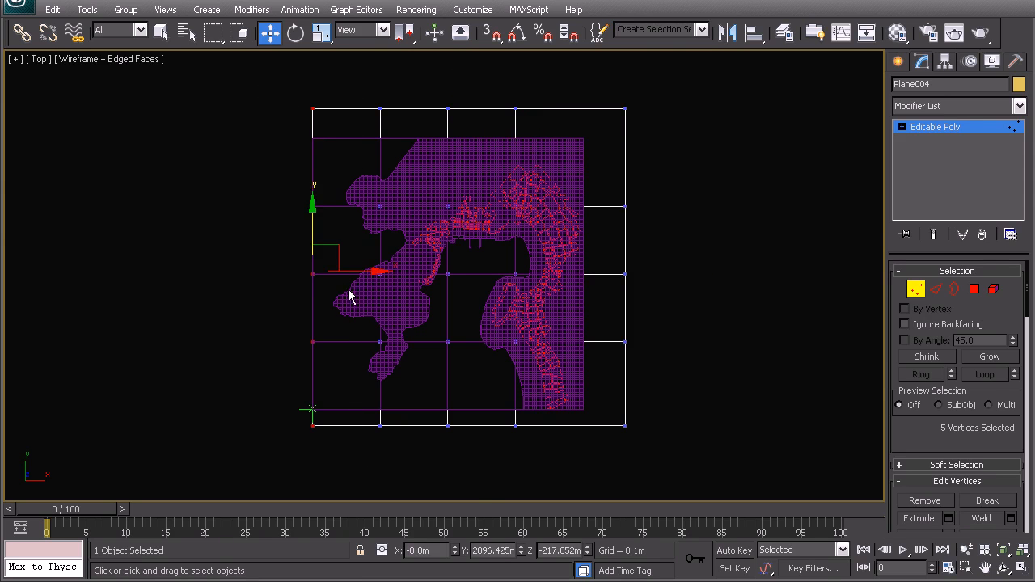
pyautogui.moveTo(360, 282); pyautogui.dragTo(338, 275)
pyautogui.rightClick(334, 272)
pyautogui.click(283, 247)
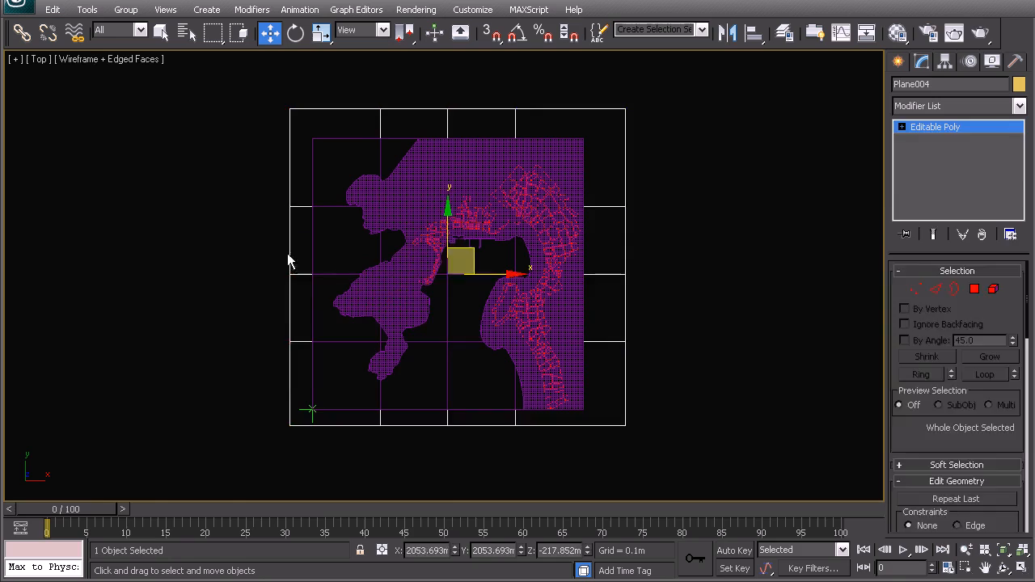
pyautogui.click(372, 310)
# - Hide the 00_Buildings layer with the layer manager and close the manager
pyautogui.scroll(10, 464, 224)
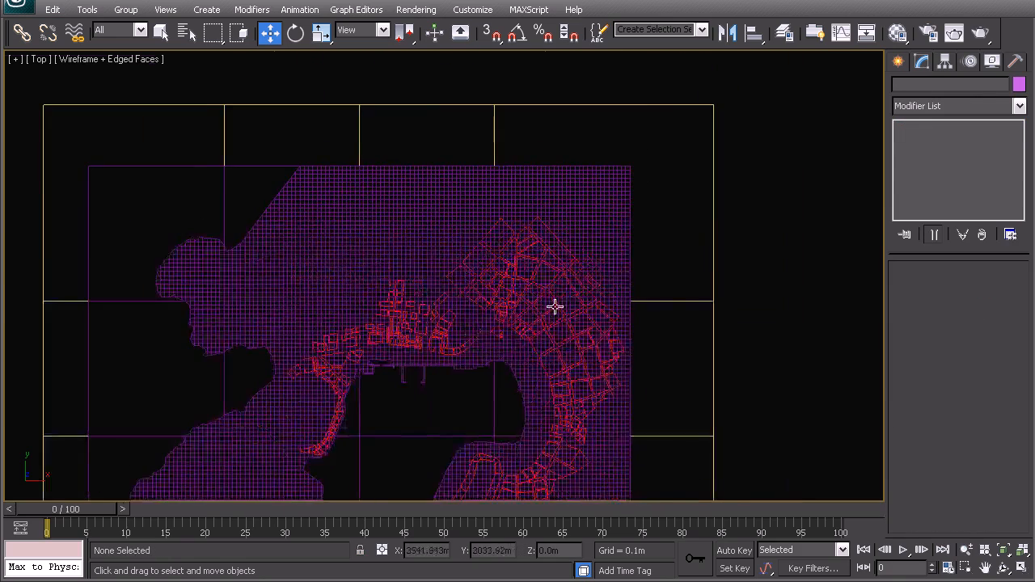
pyautogui.moveTo(588, 279); pyautogui.dragTo(473, 363, button='middle')
pyautogui.click(785, 32)
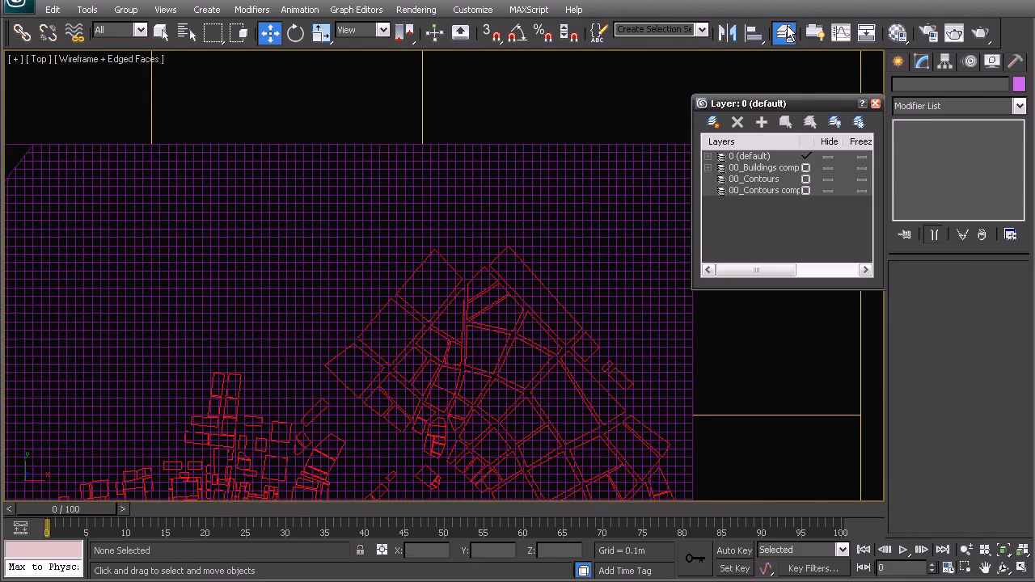
pyautogui.click(830, 169)
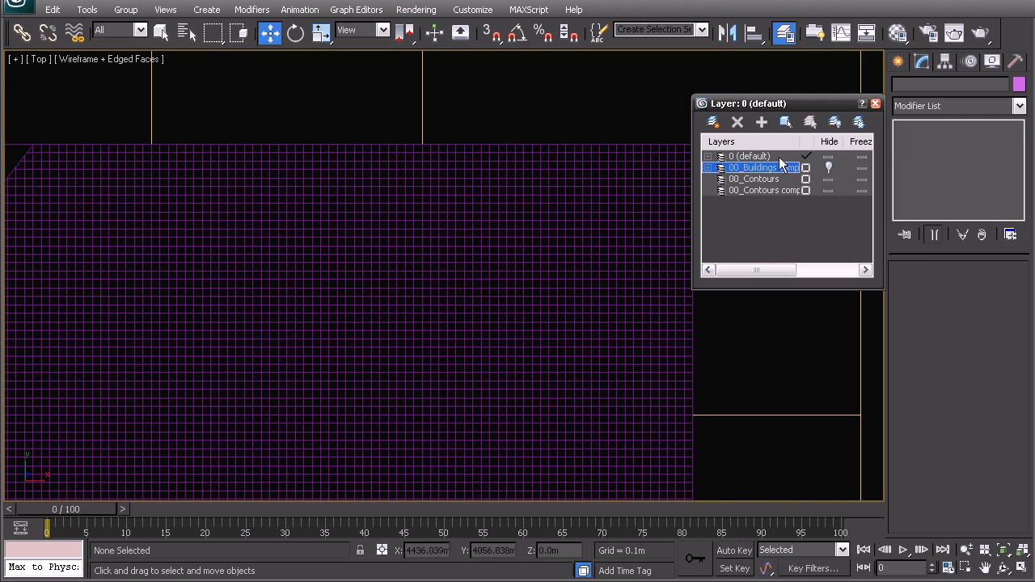
pyautogui.click(876, 104)
# - Select the terrain mesh and switch to polygon-level editing near its upper right corner
pyautogui.moveTo(487, 346); pyautogui.dragTo(683, 203, button='middle')
pyautogui.click(683, 203)
pyautogui.moveTo(666, 259); pyautogui.dragTo(304, 403, button='middle')
pyautogui.moveTo(322, 362); pyautogui.dragTo(512, 315, button='middle')
pyautogui.scroll(2, 512, 322)
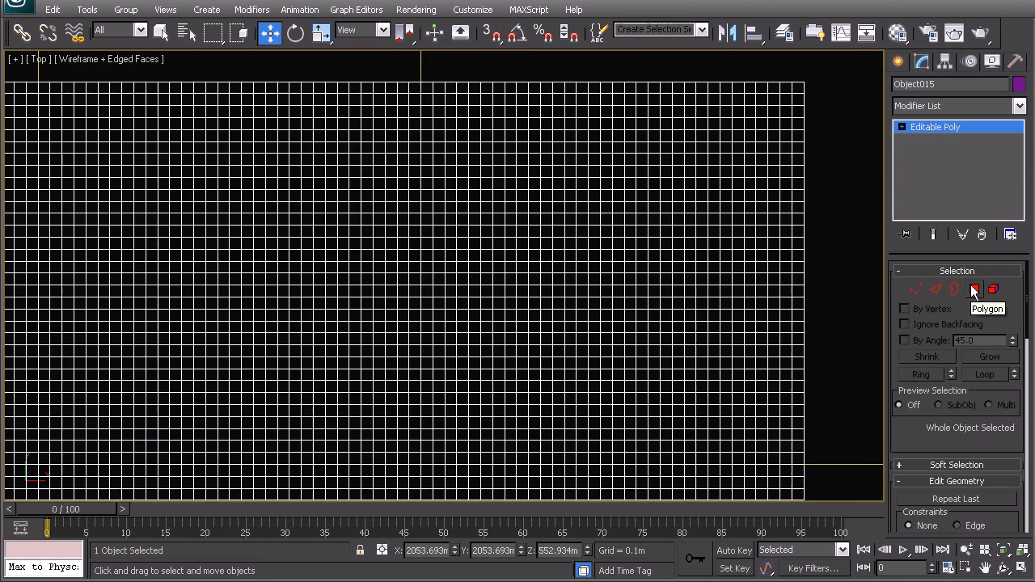
pyautogui.click(975, 290)
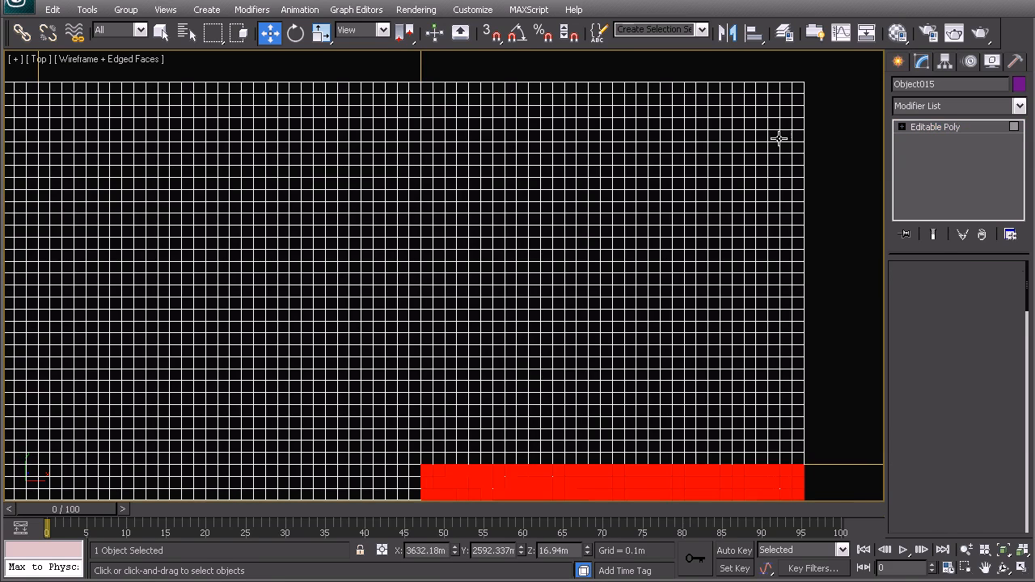
# - Select the terrain polygons inside the upper right grid square and detach them as a separate object
pyautogui.moveTo(394, 413); pyautogui.dragTo(424, 463)
pyautogui.scroll(-5, 913, 454)
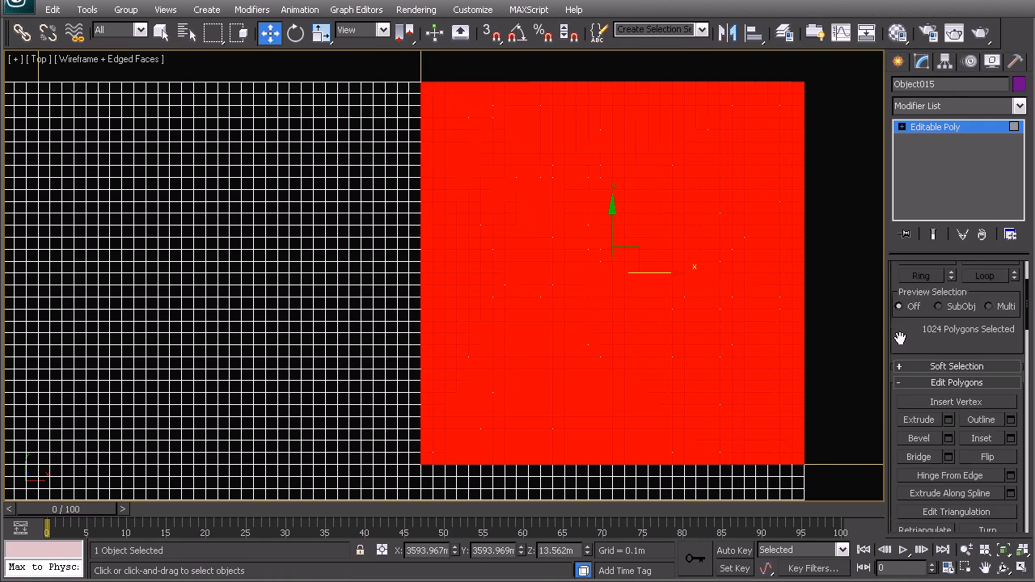
pyautogui.moveTo(916, 321); pyautogui.dragTo(914, 97)
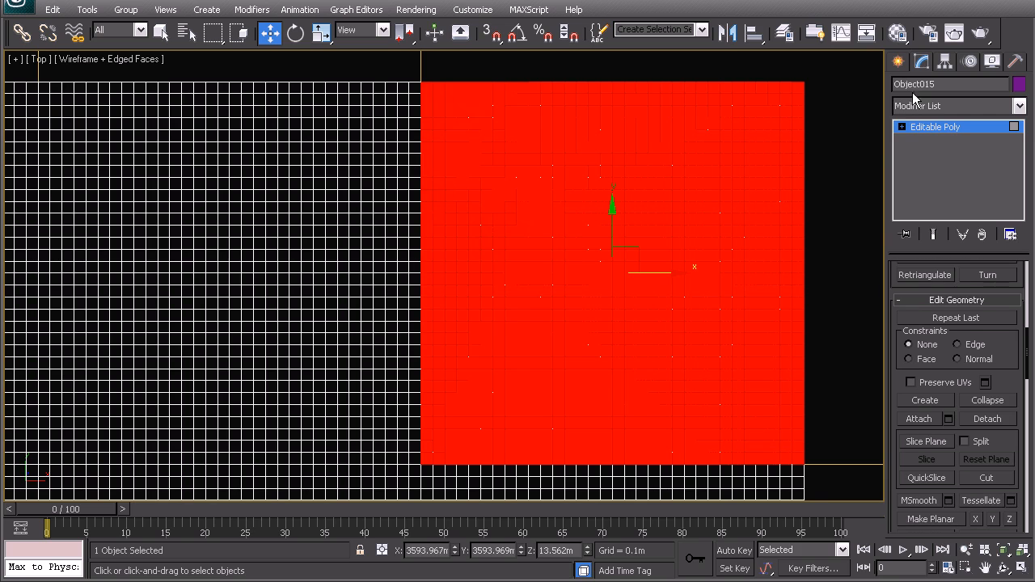
pyautogui.click(986, 419)
pyautogui.click(585, 296)
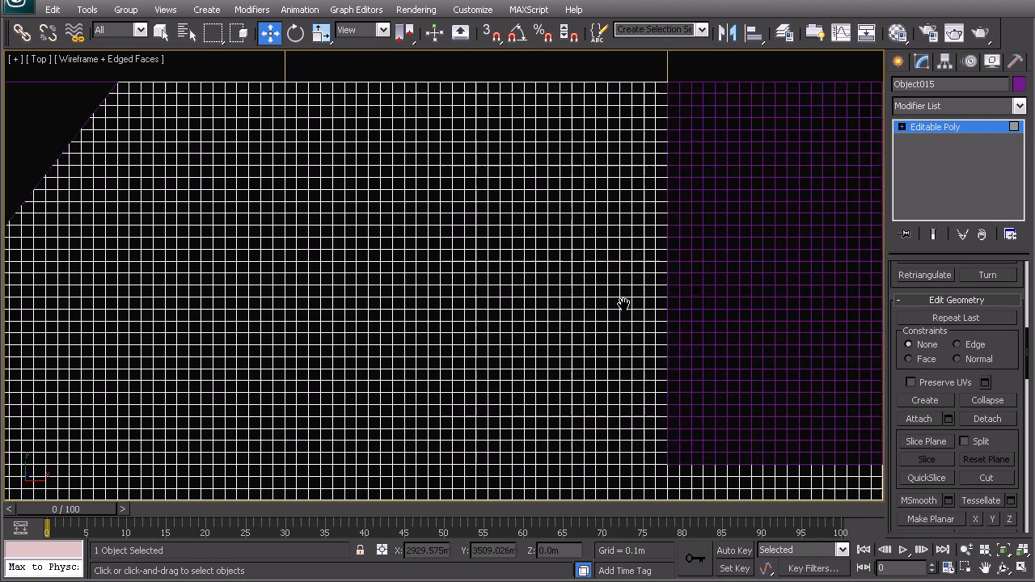
# - Detach the terrain polygons in the second grid square from the right of the upper row as a separate object
pyautogui.moveTo(700, 64); pyautogui.dragTo(365, 412)
pyautogui.scroll(-4, 442, 305)
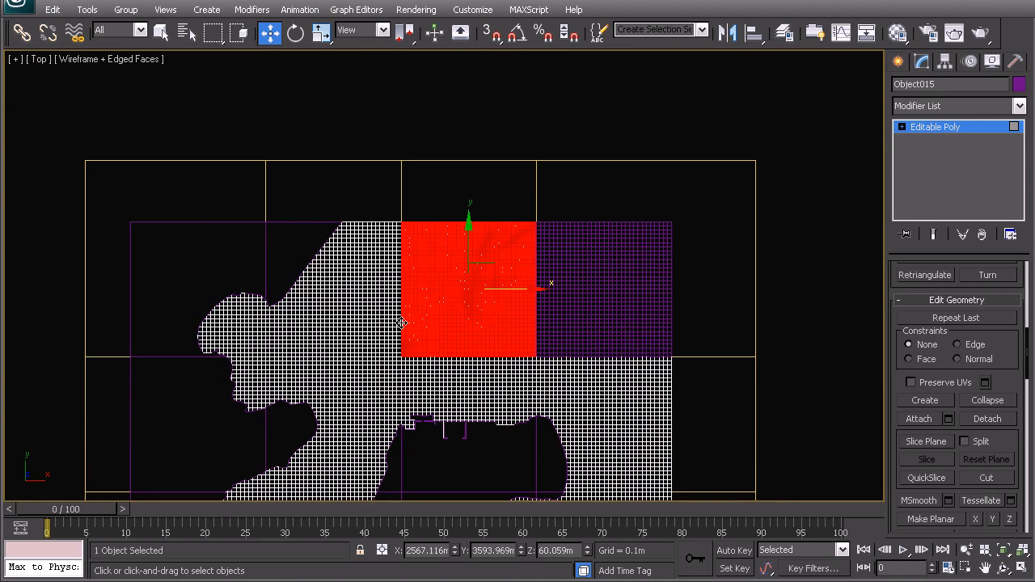
pyautogui.scroll(2, 445, 339)
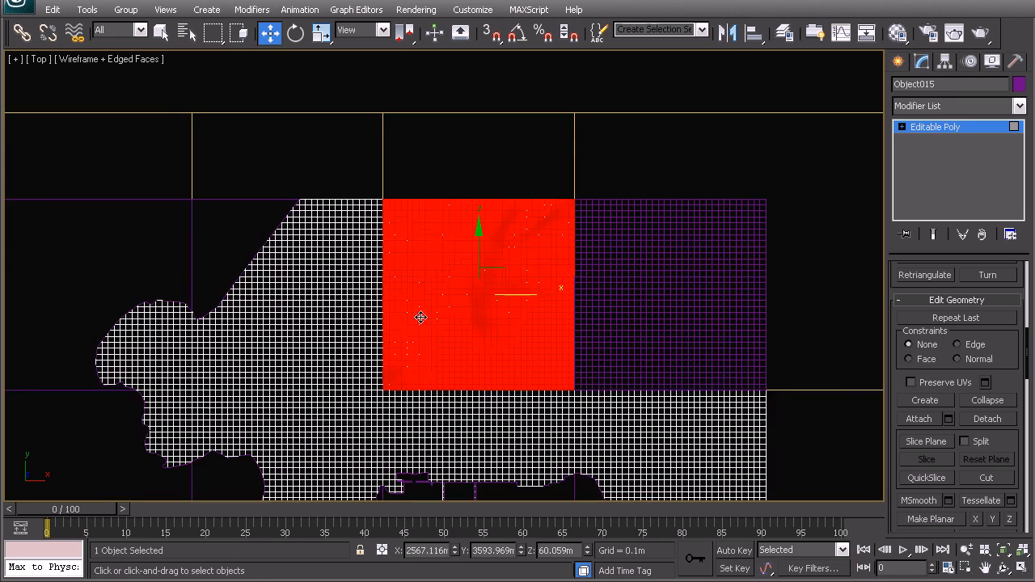
pyautogui.click(984, 419)
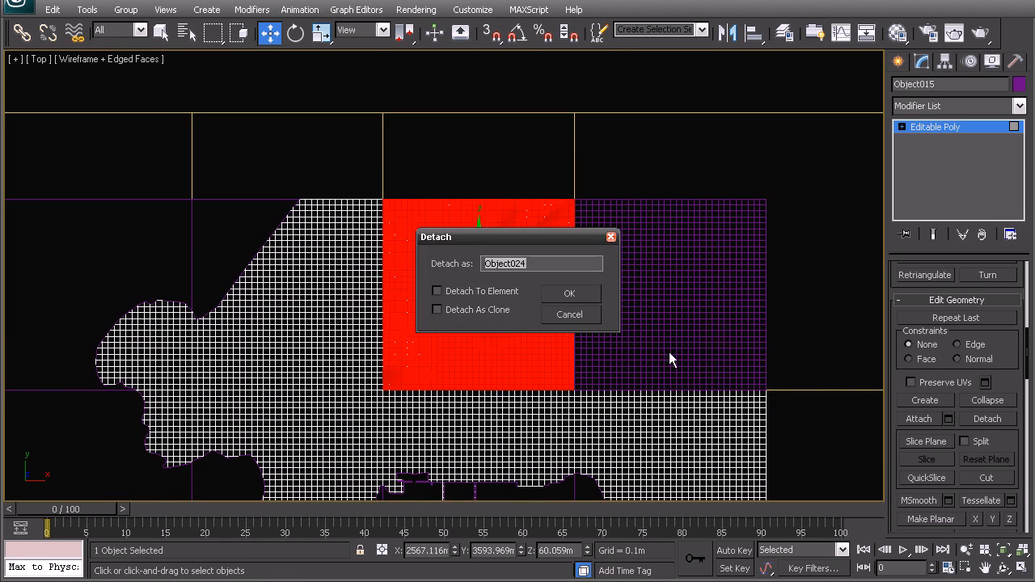
pyautogui.click(580, 294)
# - Detach the terrain polygons with the diagonal coastline in the third upper-row square from the right as a separate object
pyautogui.scroll(3, 501, 263)
pyautogui.moveTo(598, 164); pyautogui.dragTo(594, 224, button='middle')
pyautogui.moveTo(671, 122); pyautogui.dragTo(338, 440)
pyautogui.moveTo(350, 409); pyautogui.dragTo(483, 401, button='middle')
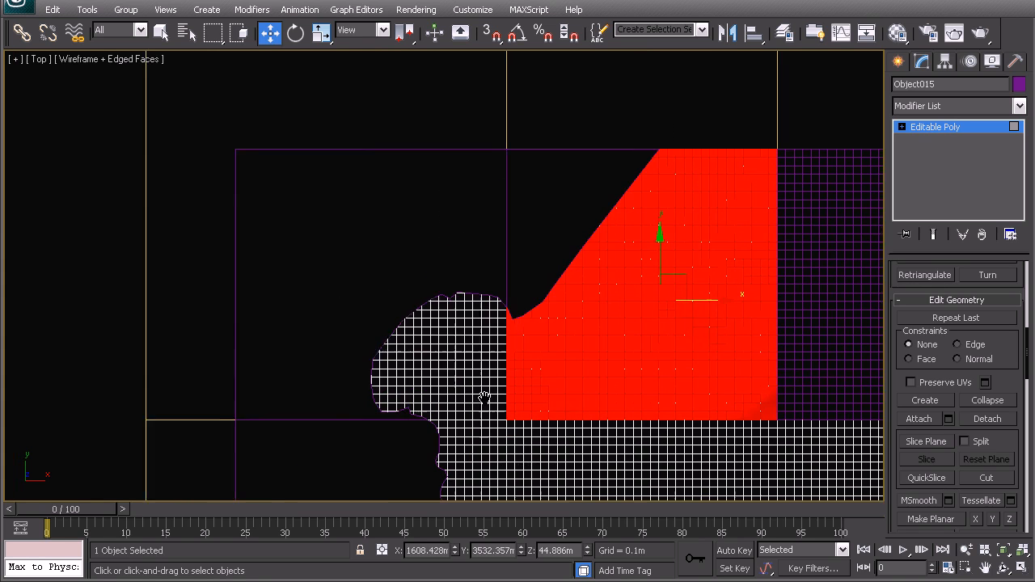
pyautogui.scroll(3, 516, 377)
pyautogui.scroll(-3, 640, 423)
pyautogui.moveTo(675, 383); pyautogui.dragTo(479, 364, button='middle')
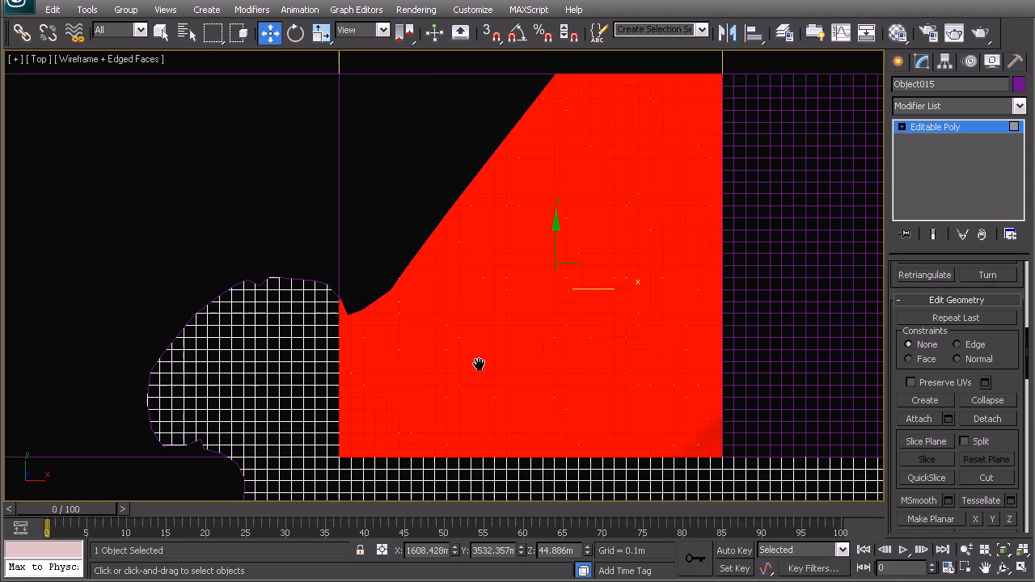
pyautogui.click(987, 419)
pyautogui.click(571, 293)
# - Detach the rounded headland polygons in the upper left grid square as a separate object
pyautogui.moveTo(235, 299); pyautogui.dragTo(425, 298, button='middle')
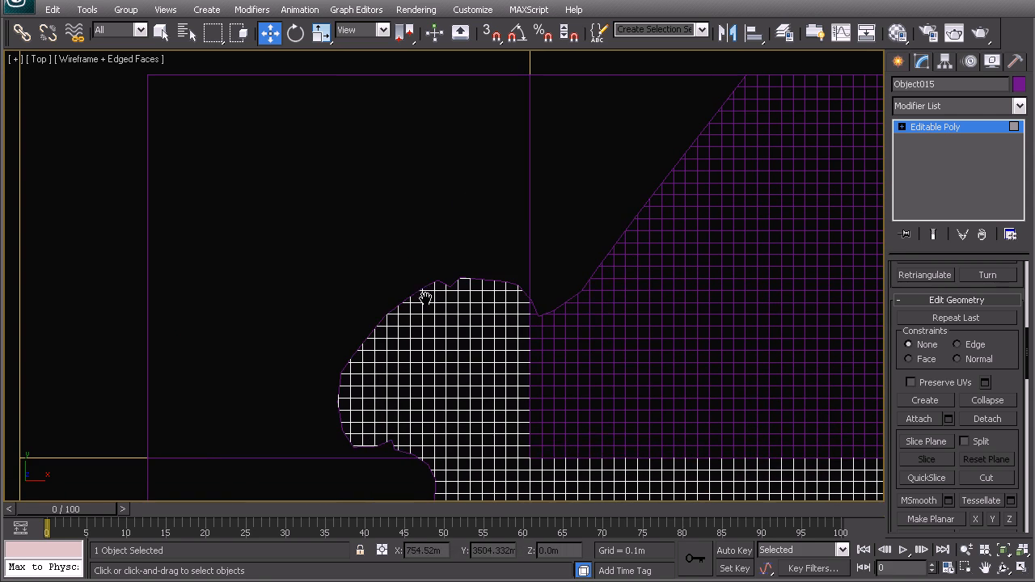
pyautogui.moveTo(624, 464); pyautogui.dragTo(621, 459)
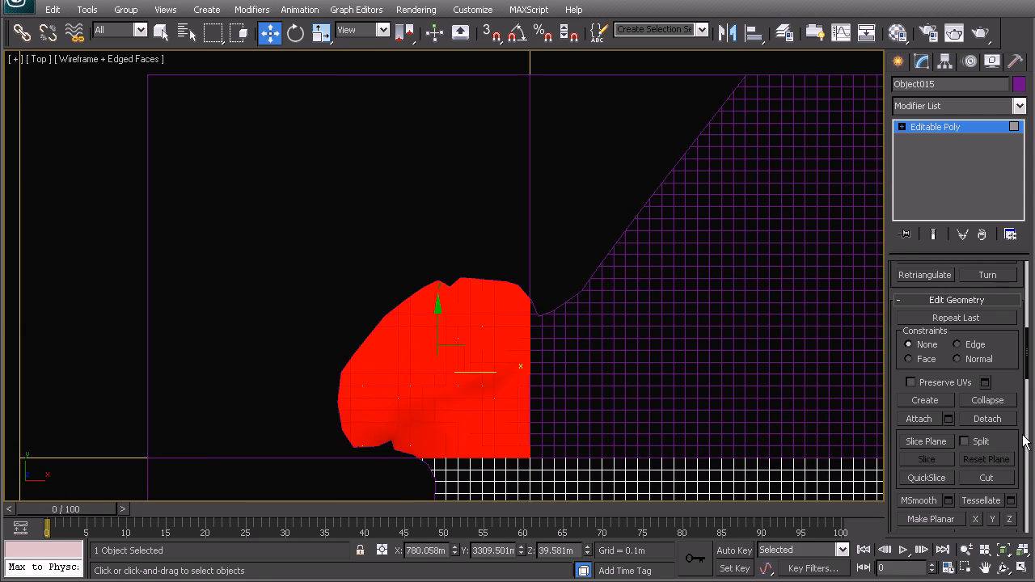
pyautogui.click(979, 418)
pyautogui.click(587, 291)
# - Leave terrain sub-object editing, select the flat mesh around the coastline, and detach its triangular polygon beside the diagonal shore
pyautogui.rightClick(508, 289)
pyautogui.click(481, 275)
pyautogui.click(531, 239)
pyautogui.click(975, 289)
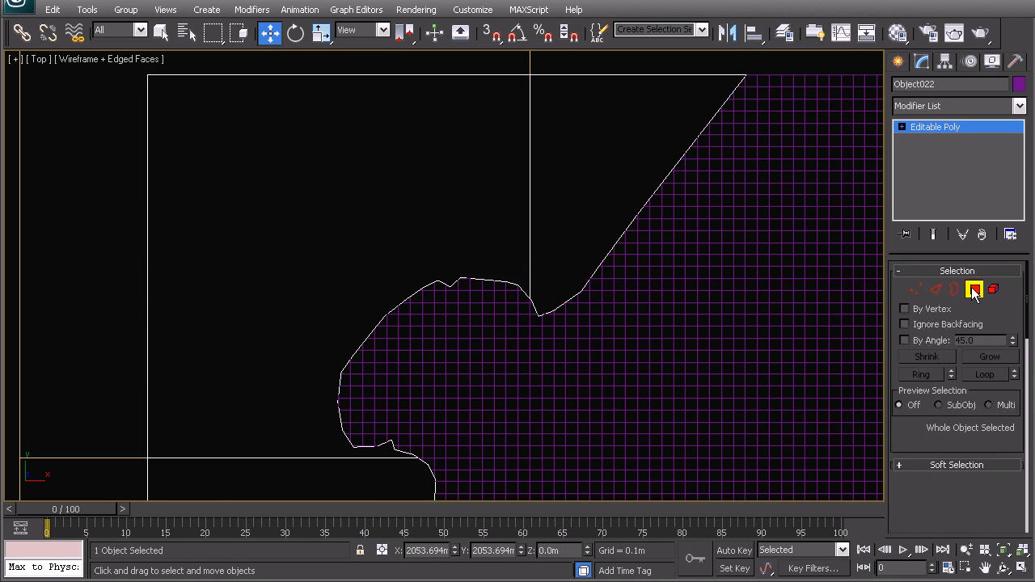
pyautogui.click(664, 163)
pyautogui.moveTo(986, 472); pyautogui.dragTo(944, 115)
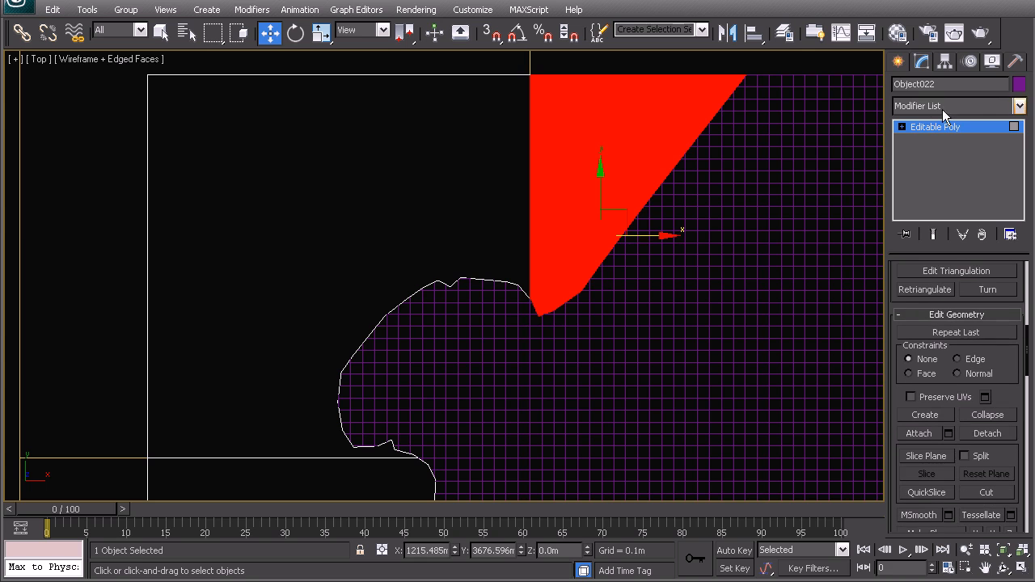
pyautogui.click(987, 433)
pyautogui.click(573, 292)
# - Detach the flat mesh's upper left corner polygon around the headland as a separate object and return to the top level
pyautogui.click(440, 229)
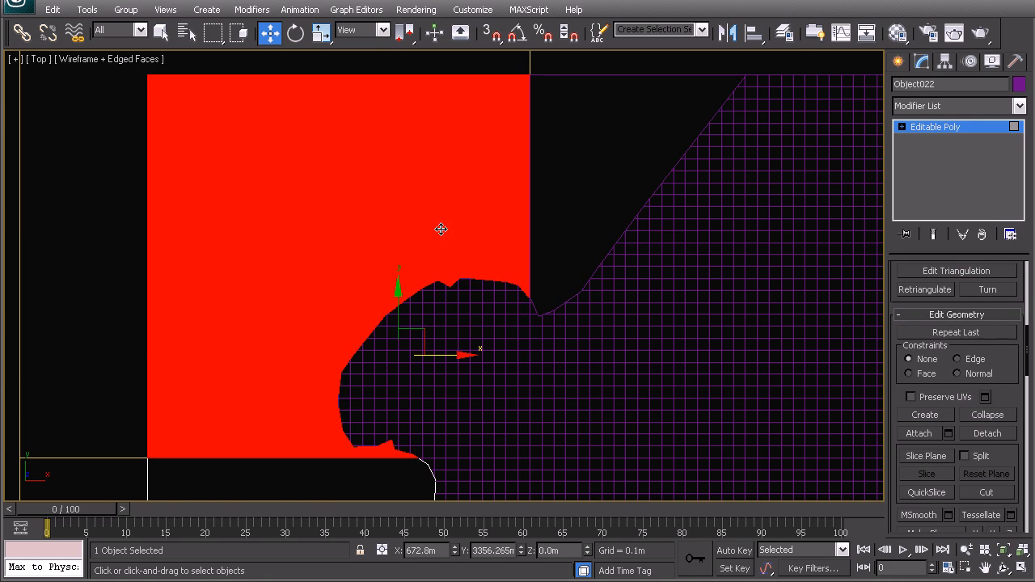
pyautogui.click(987, 433)
pyautogui.click(568, 294)
pyautogui.scroll(-5, 485, 267)
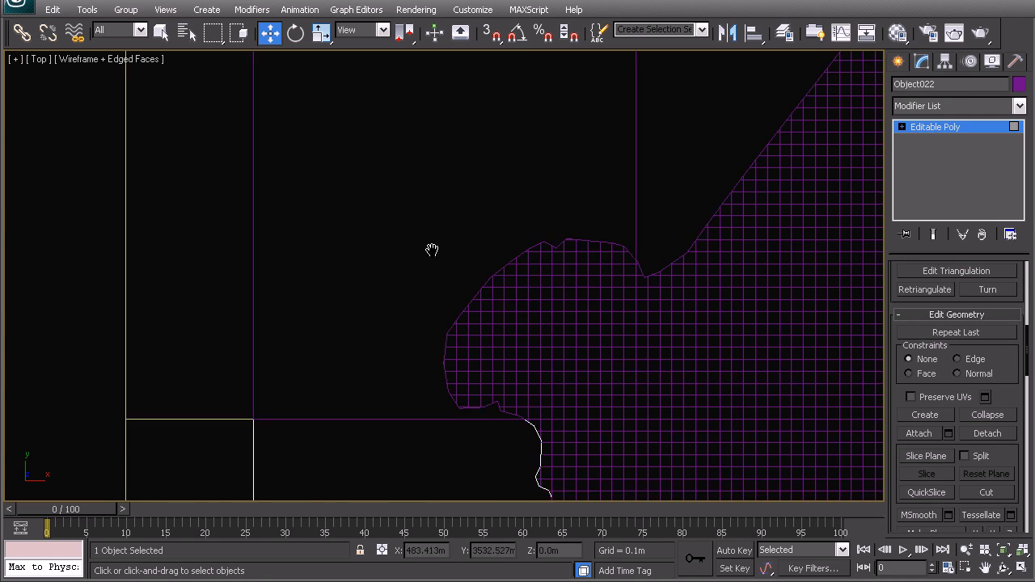
pyautogui.moveTo(470, 265); pyautogui.dragTo(291, 280, button='middle')
pyautogui.rightClick(547, 260)
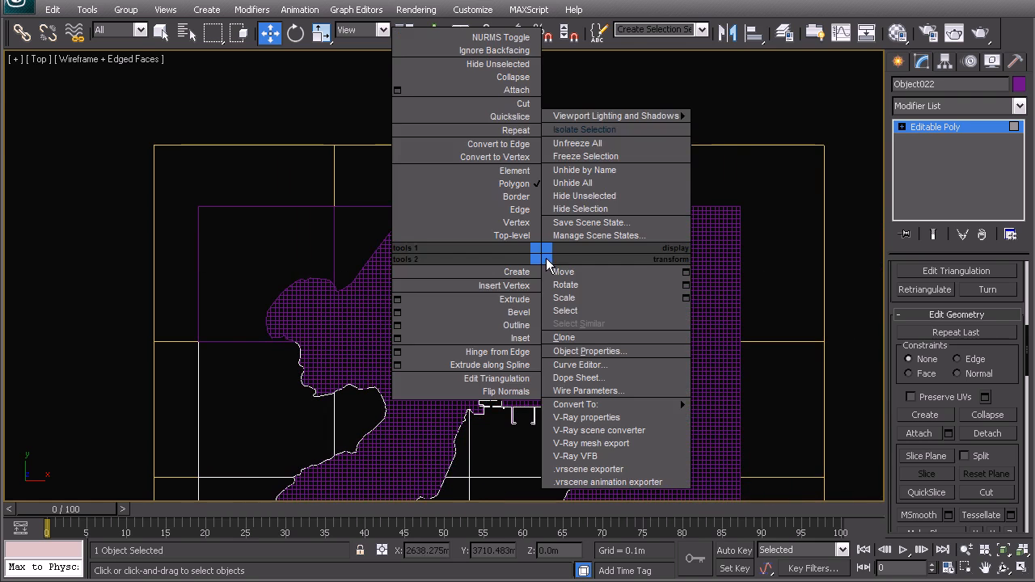
pyautogui.click(519, 242)
pyautogui.rightClick(504, 236)
pyautogui.click(485, 218)
# - Check the division of the whole site by selecting several terrain and flat tiles in turn, leaving nothing selected
pyautogui.moveTo(506, 304); pyautogui.dragTo(517, 237, button='middle')
pyautogui.moveTo(450, 466); pyautogui.dragTo(449, 307, button='middle')
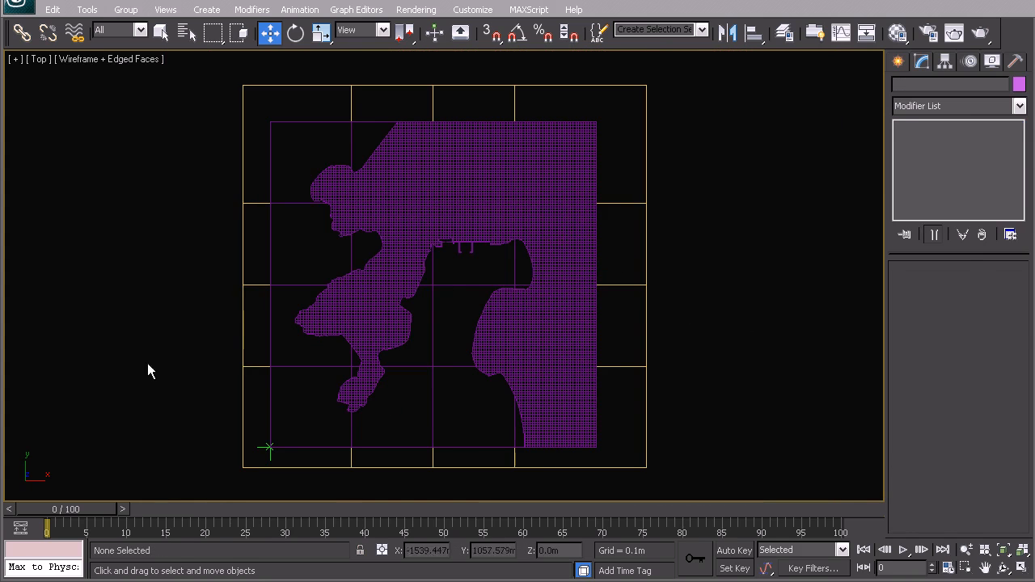
pyautogui.click(580, 263)
pyautogui.click(548, 314)
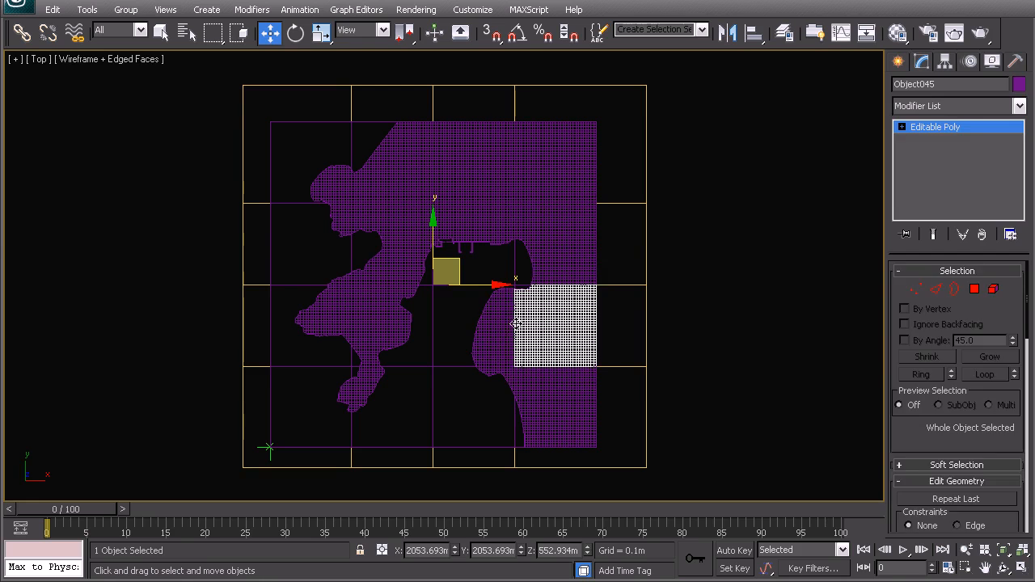
pyautogui.click(499, 323)
pyautogui.click(396, 312)
pyautogui.click(312, 323)
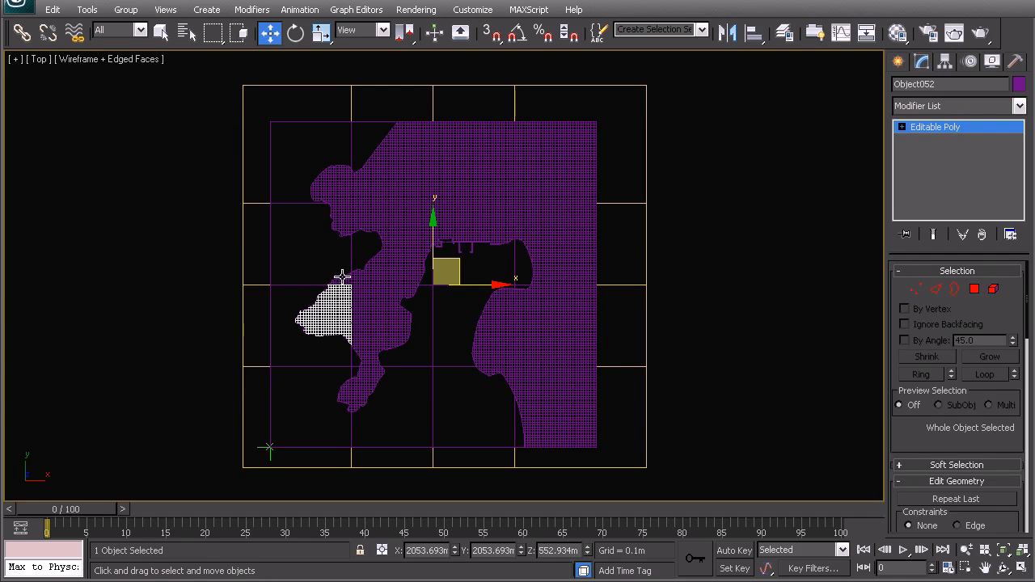
pyautogui.click(340, 253)
pyautogui.click(339, 219)
pyautogui.click(270, 234)
pyautogui.moveTo(450, 261); pyautogui.dragTo(445, 285)
pyautogui.rightClick(442, 304)
pyautogui.click(162, 213)
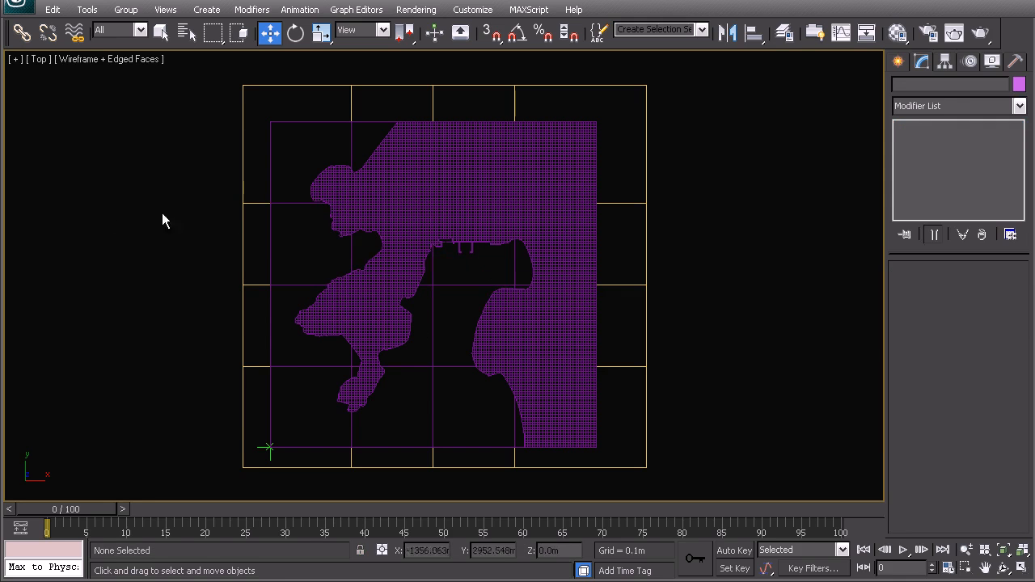
# - Delete the large base plane Plane004 and the helper at the site's lower left corner
pyautogui.click(348, 107)
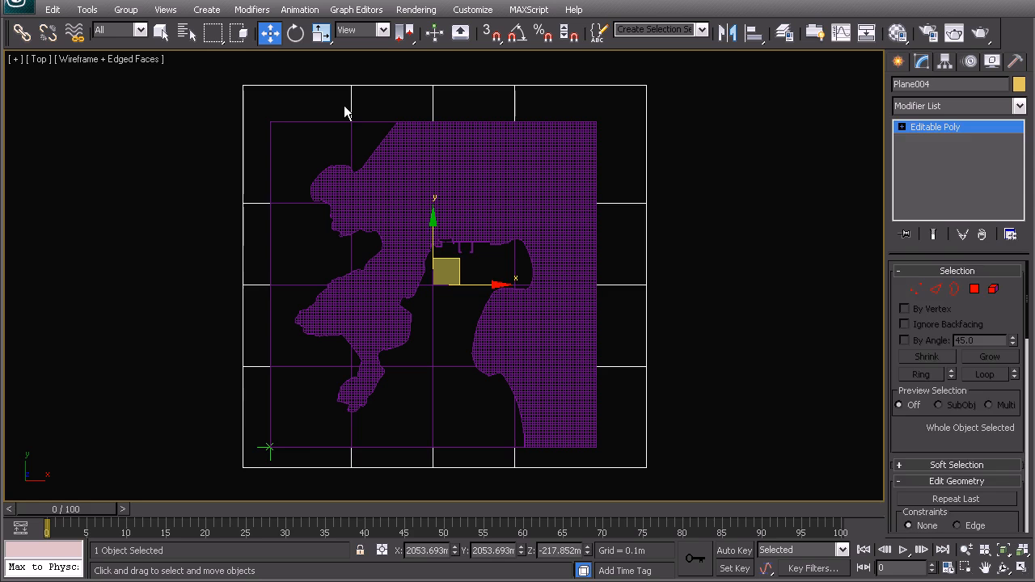
pyautogui.press('Delete')
pyautogui.click(273, 454)
pyautogui.click(264, 452)
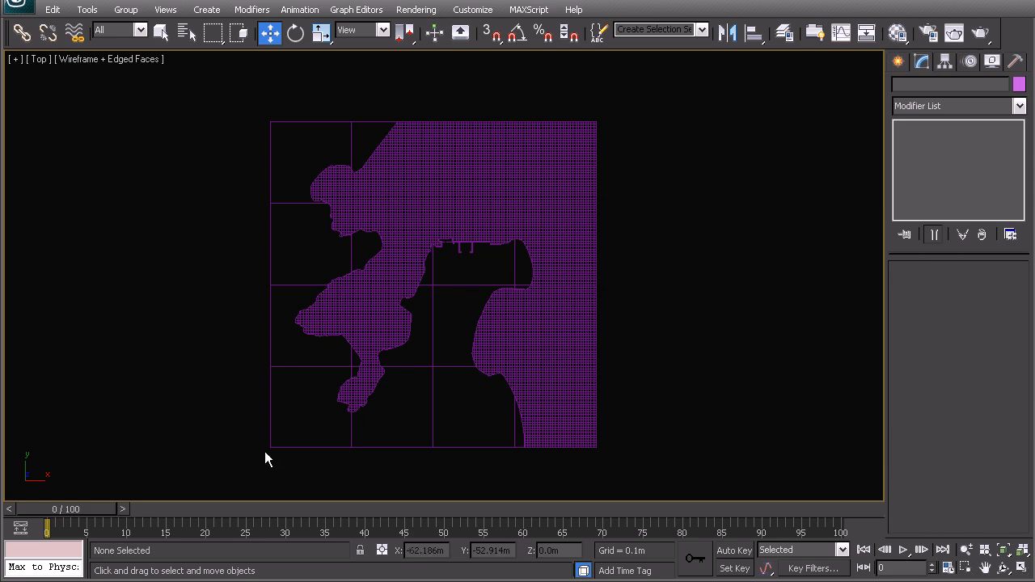
# - Show the divided site in the perspective view with smooth shading and edged faces and inspect the relief
pyautogui.moveTo(326, 332); pyautogui.dragTo(405, 244, button='middle')
pyautogui.press('p')
pyautogui.keyDown('alt'); pyautogui.moveTo(411, 308); pyautogui.dragTo(478, 320, button='middle'); pyautogui.keyUp('alt')
pyautogui.press('F3')
pyautogui.press('F4')
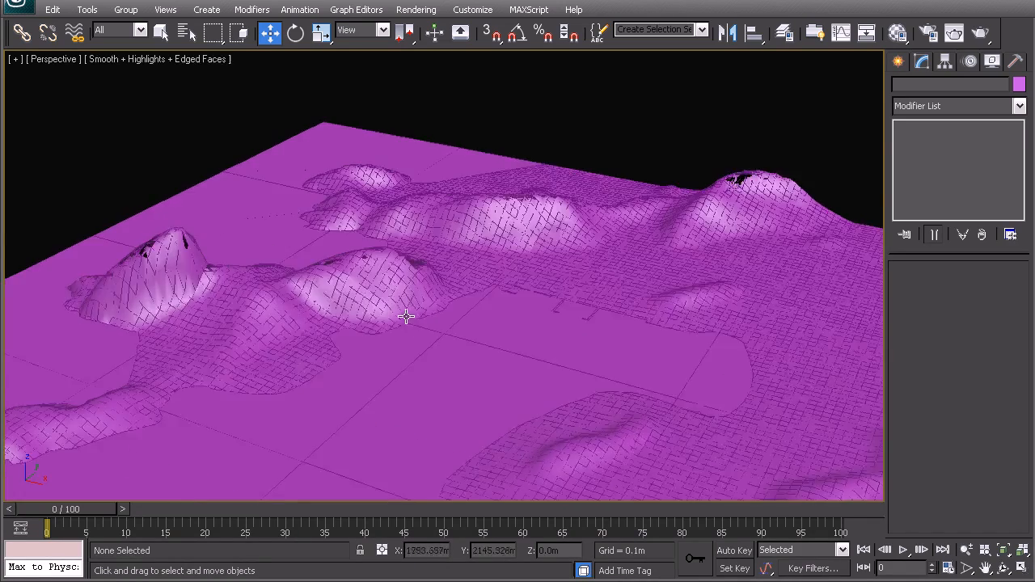
pyautogui.scroll(10, 429, 292)
pyautogui.scroll(-6, 453, 284)
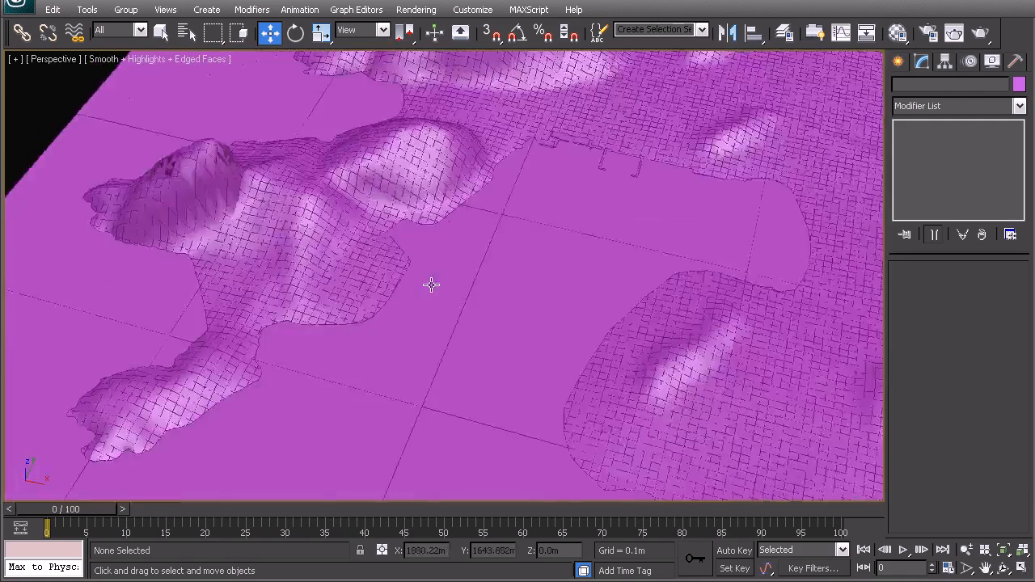
# - In the top view, group the upper left headland tile and its surrounding flat tile as "Site Mesh 01", leaving it deselected
pyautogui.press('t')
pyautogui.press('z')
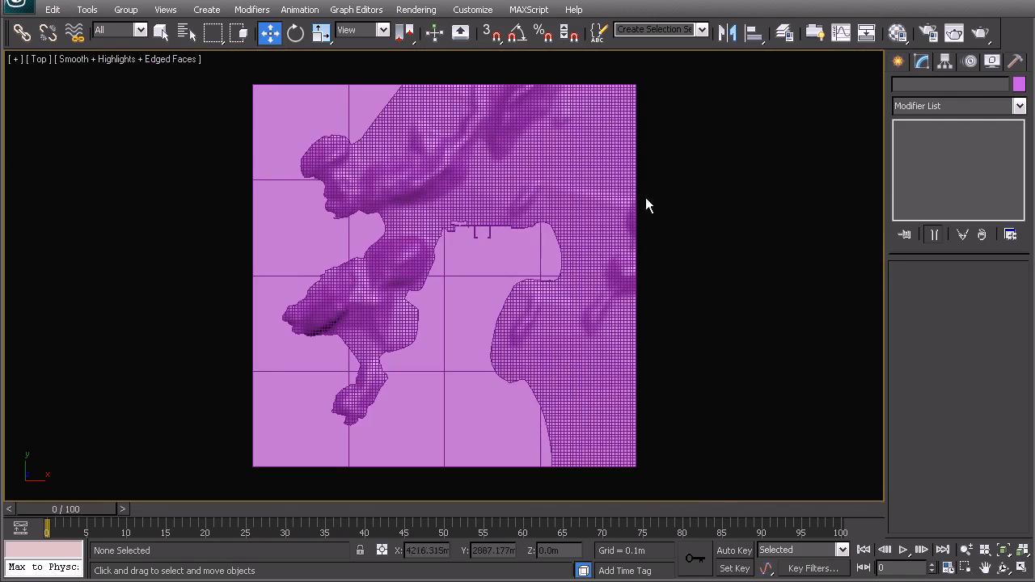
pyautogui.moveTo(349, 150); pyautogui.dragTo(437, 268, button='middle')
pyautogui.scroll(4, 421, 273)
pyautogui.click(412, 276)
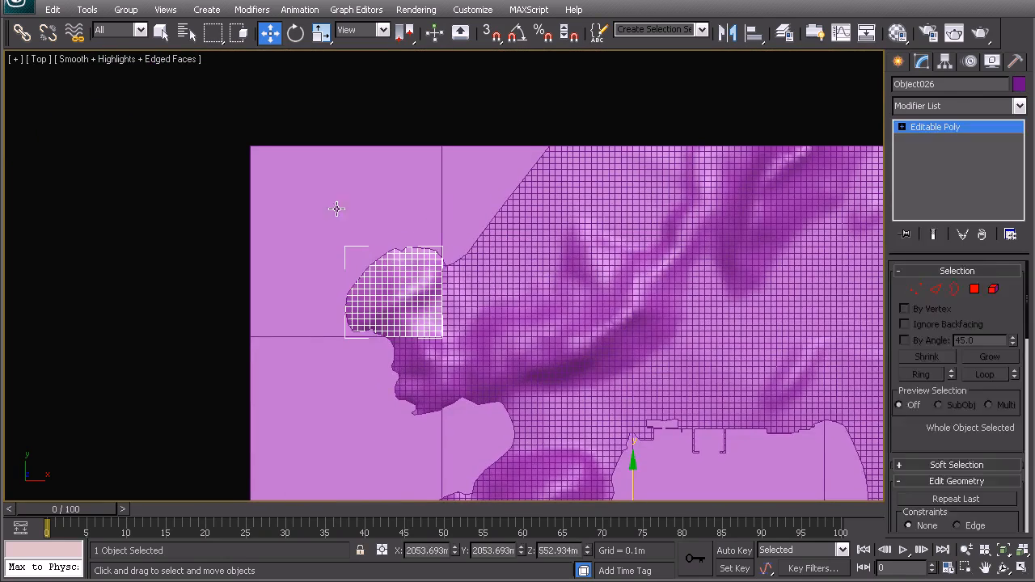
pyautogui.keyDown('ctrl'); pyautogui.click(329, 217); pyautogui.keyUp('ctrl')
pyautogui.moveTo(388, 243)
pyautogui.mouseDown()
pyautogui.moveTo(498, 156)
pyautogui.moveTo(380, 232)
pyautogui.moveTo(388, 239)
pyautogui.mouseUp()
pyautogui.click(123, 11)
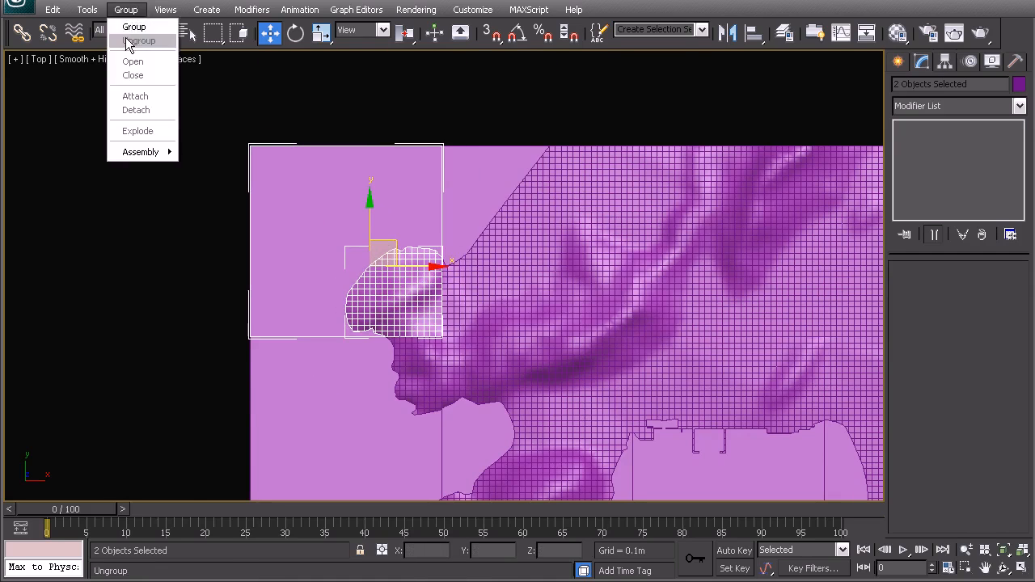
pyautogui.click(126, 28)
pyautogui.write('Site Mesh 01')
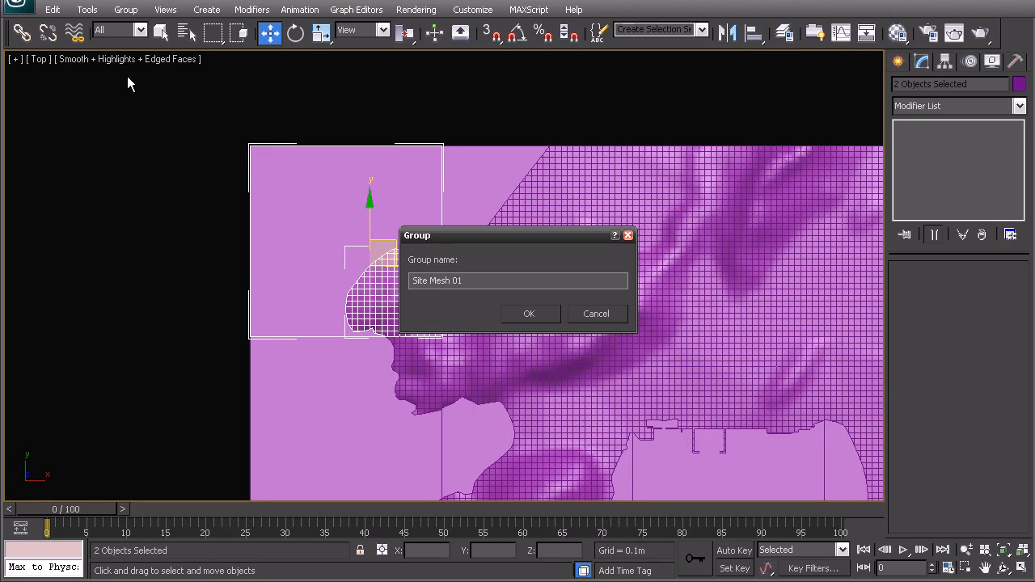
pyautogui.click(531, 314)
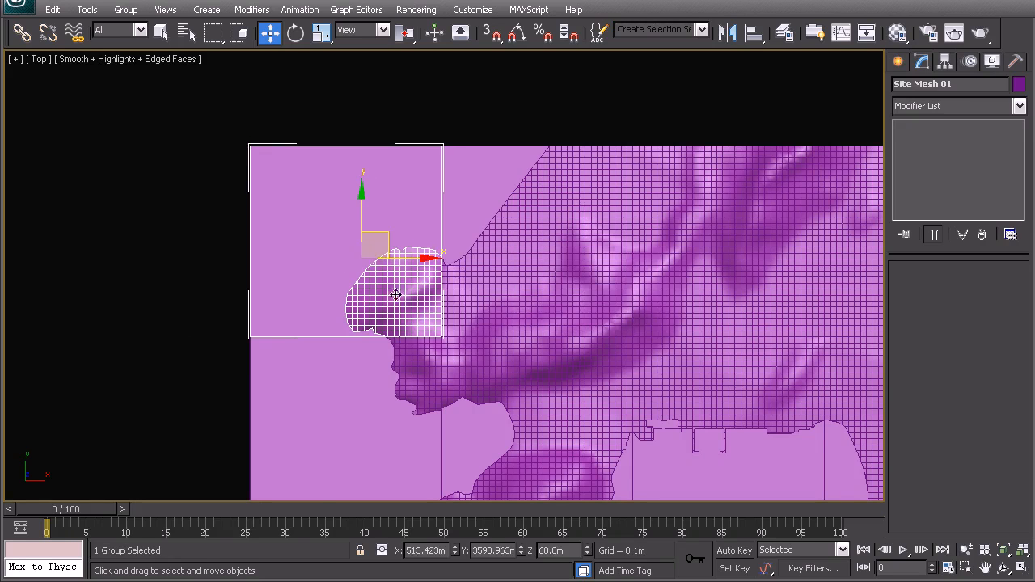
pyautogui.click(69, 317)
# - Change the first material slot to a VRayMtl material and name it "Site Mesh 01"
pyautogui.moveTo(493, 287); pyautogui.dragTo(392, 258, button='middle')
pyautogui.press('F10')
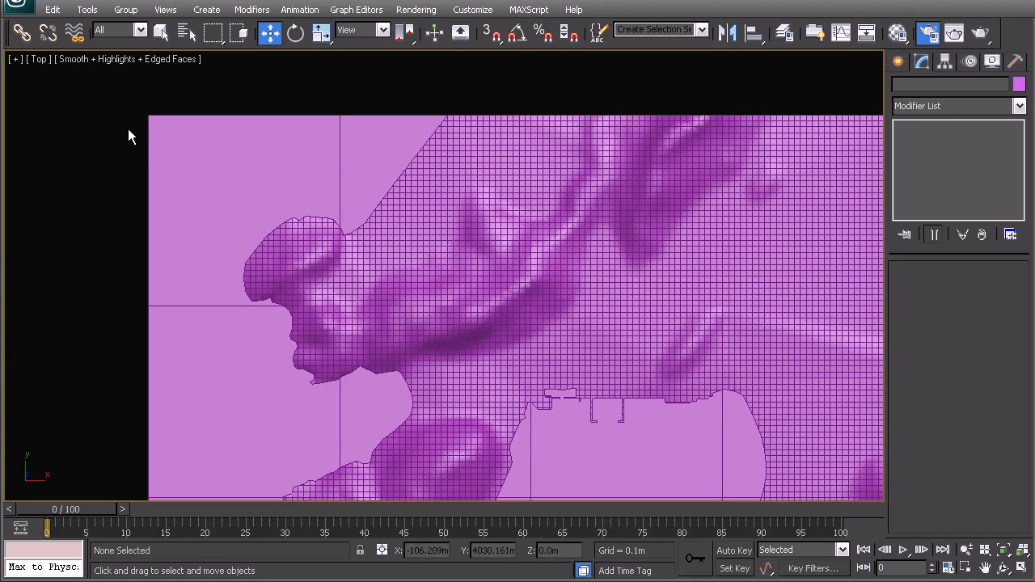
pyautogui.press('m')
pyautogui.moveTo(641, 78); pyautogui.dragTo(610, 67)
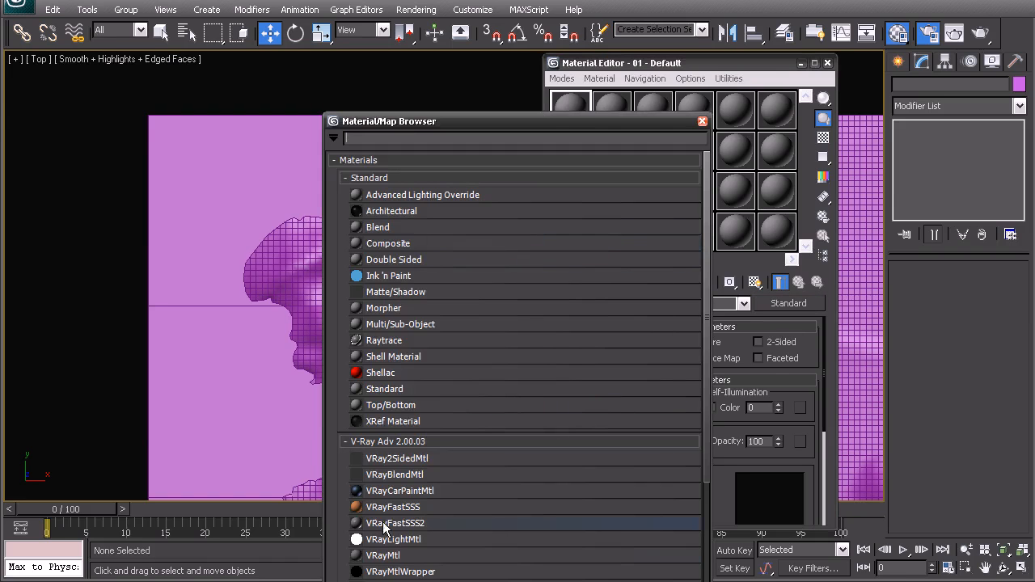
pyautogui.doubleClick(382, 557)
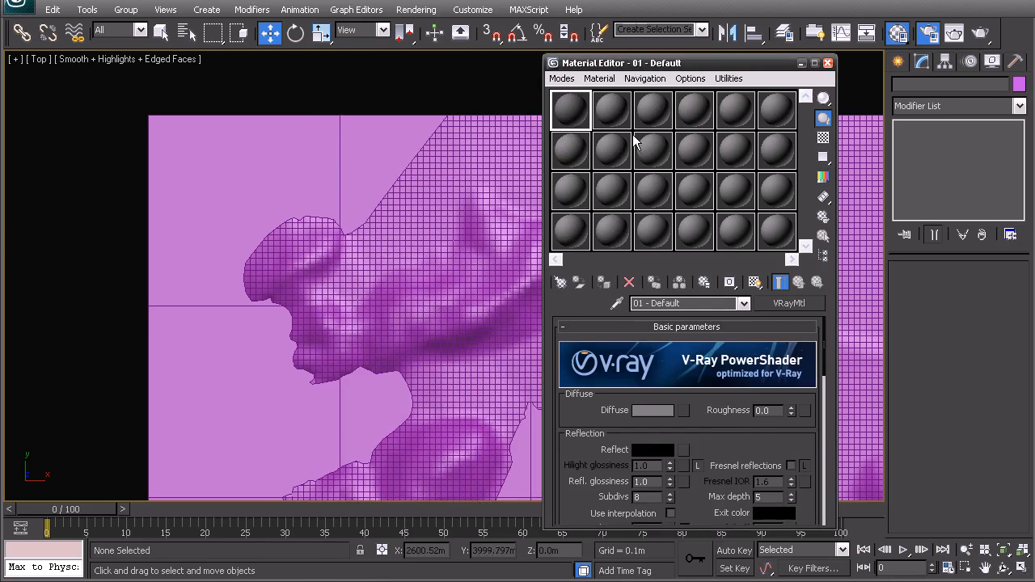
pyautogui.moveTo(683, 303); pyautogui.dragTo(581, 299)
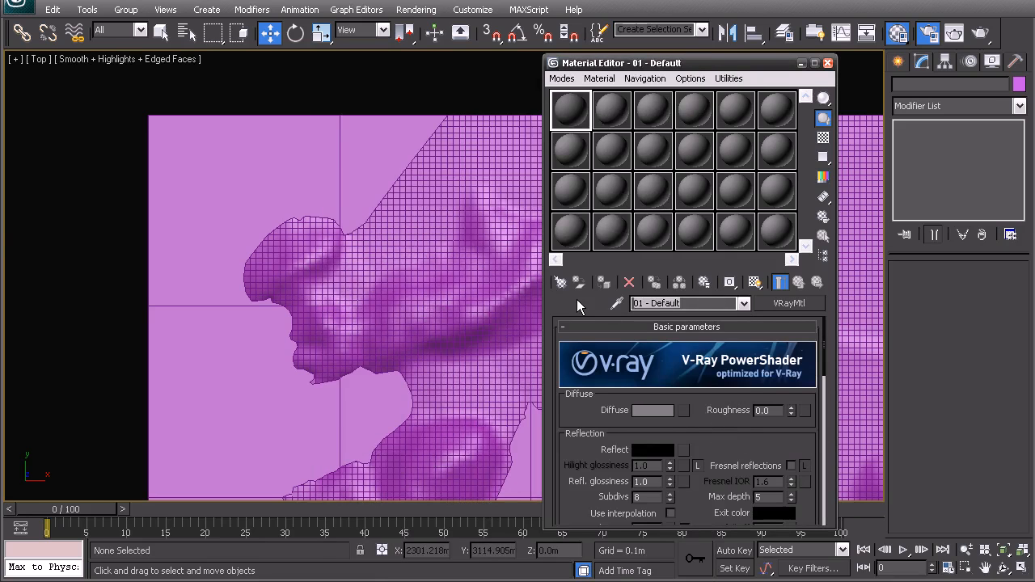
pyautogui.write('Site Mesh 01')
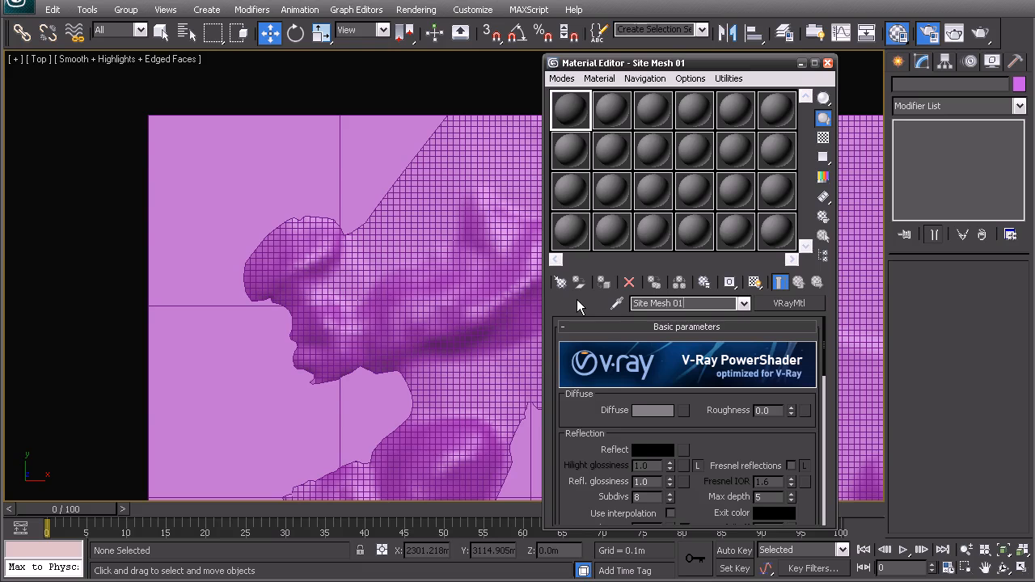
# - Add a Bitmap map to the Site Mesh 01 material's diffuse channel and browse to the project's Textures > Site_Aerial folder
pyautogui.click(685, 411)
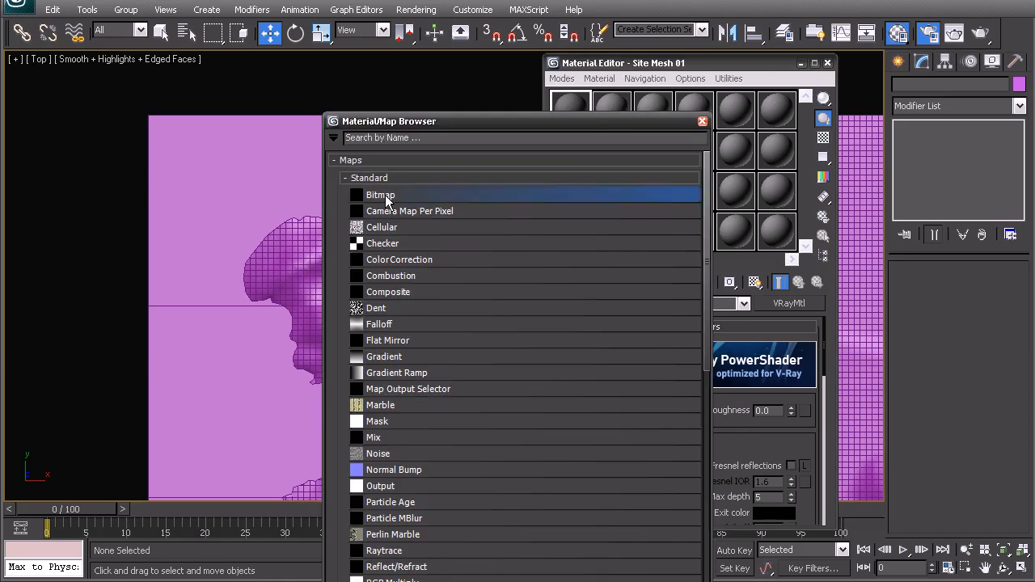
pyautogui.doubleClick(383, 198)
pyautogui.click(112, 38)
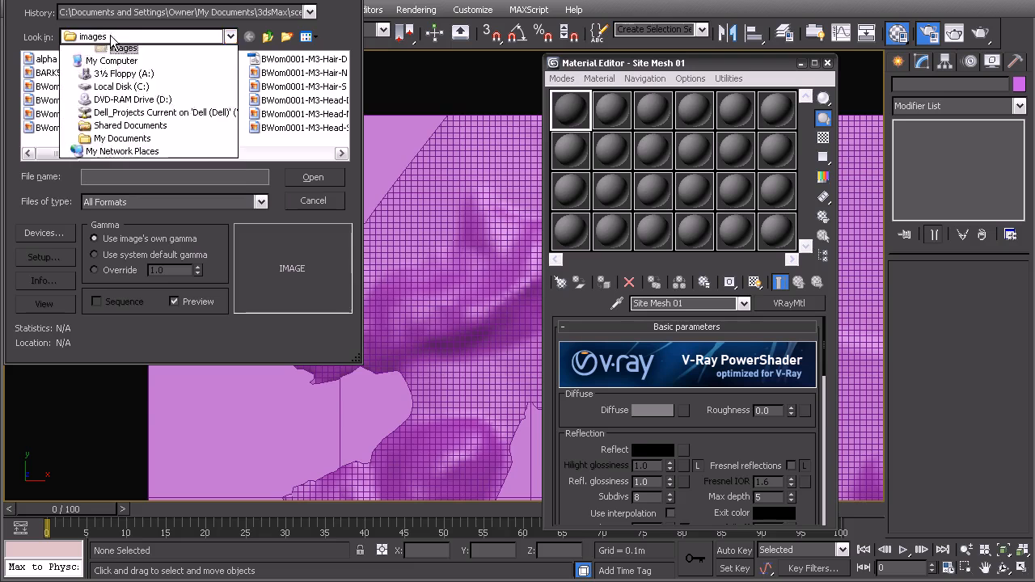
pyautogui.click(95, 66)
pyautogui.click(132, 39)
pyautogui.click(115, 53)
pyautogui.doubleClick(77, 101)
pyautogui.click(50, 116)
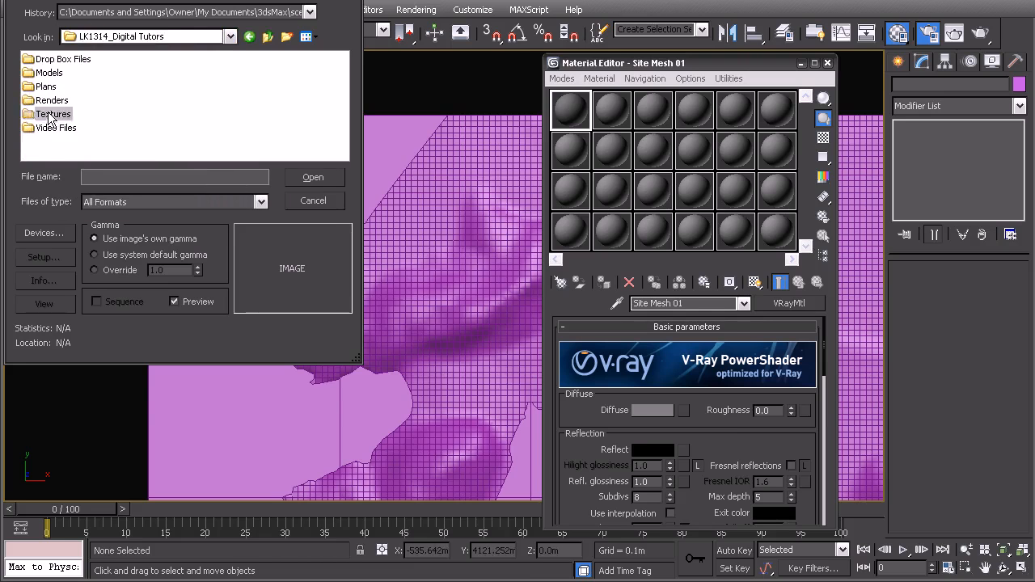
pyautogui.doubleClick(50, 115)
pyautogui.doubleClick(50, 59)
# - Enlarge the bitmap selection dialog, show its files as thumbnails and look through the Site_Aerial_Plan images
pyautogui.moveTo(132, 2); pyautogui.dragTo(368, 68)
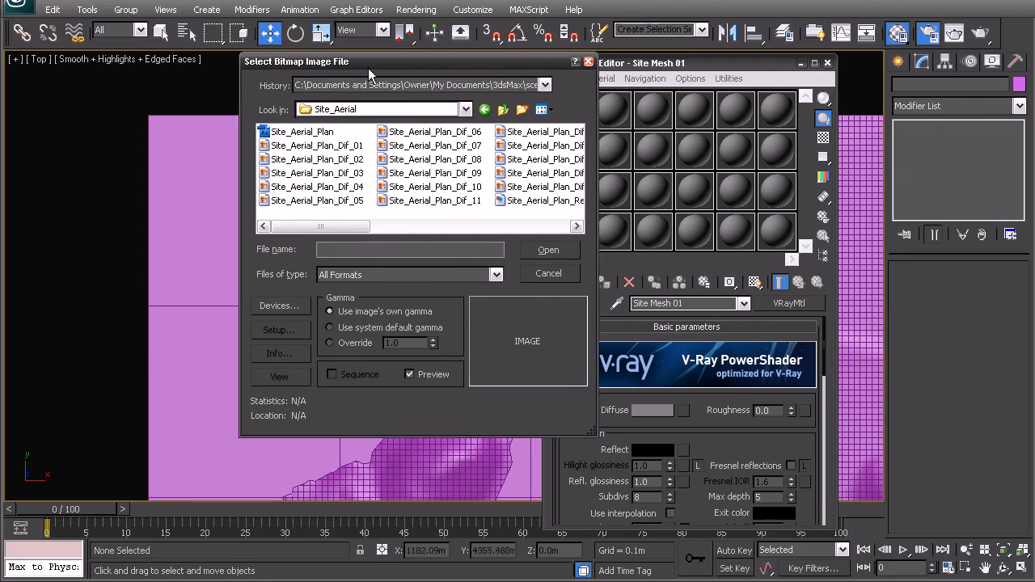
pyautogui.click(541, 109)
pyautogui.click(574, 127)
pyautogui.moveTo(588, 430); pyautogui.dragTo(940, 524)
pyautogui.moveTo(668, 59); pyautogui.dragTo(632, 21)
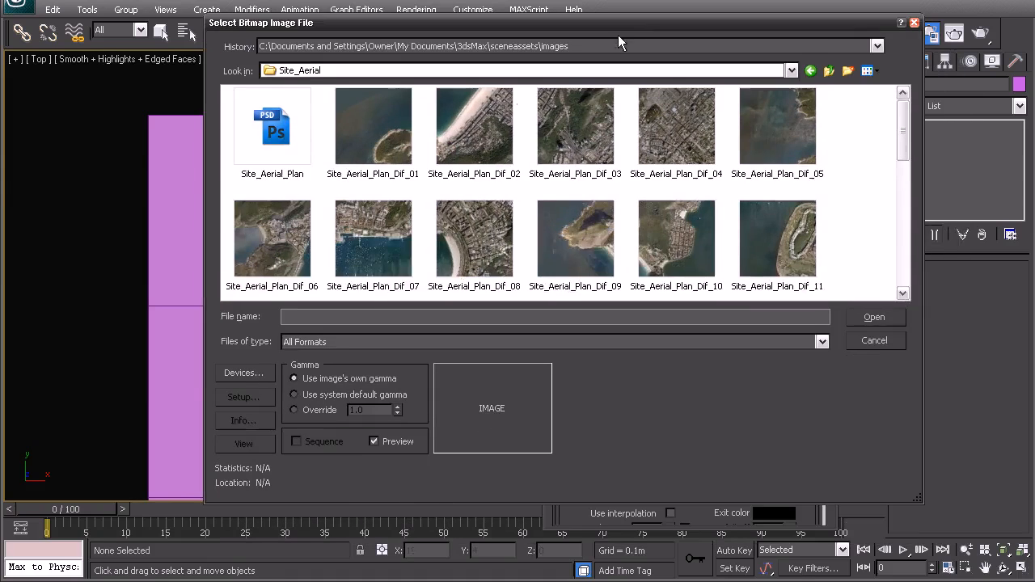
pyautogui.scroll(-5, 881, 144)
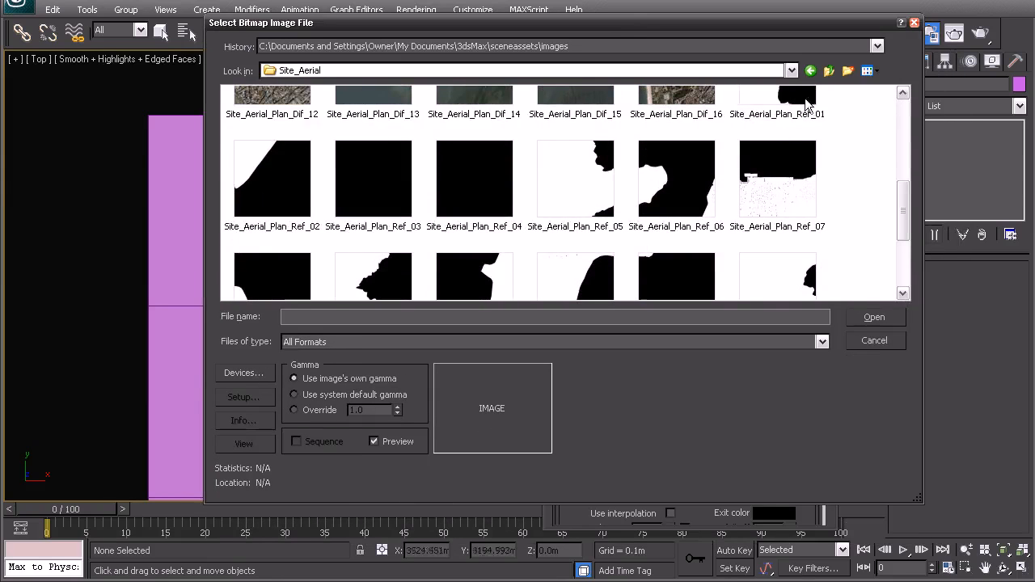
pyautogui.scroll(5, 911, 194)
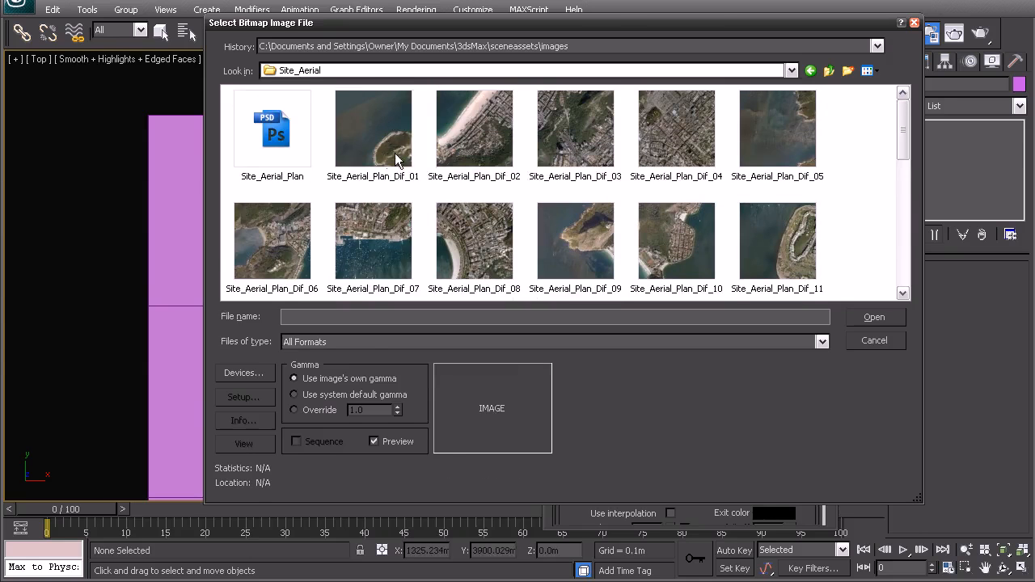
# - Load Site_Aerial_Plan_Dif_01 as the diffuse bitmap and return to the parent material
pyautogui.click(385, 156)
pyautogui.doubleClick(381, 152)
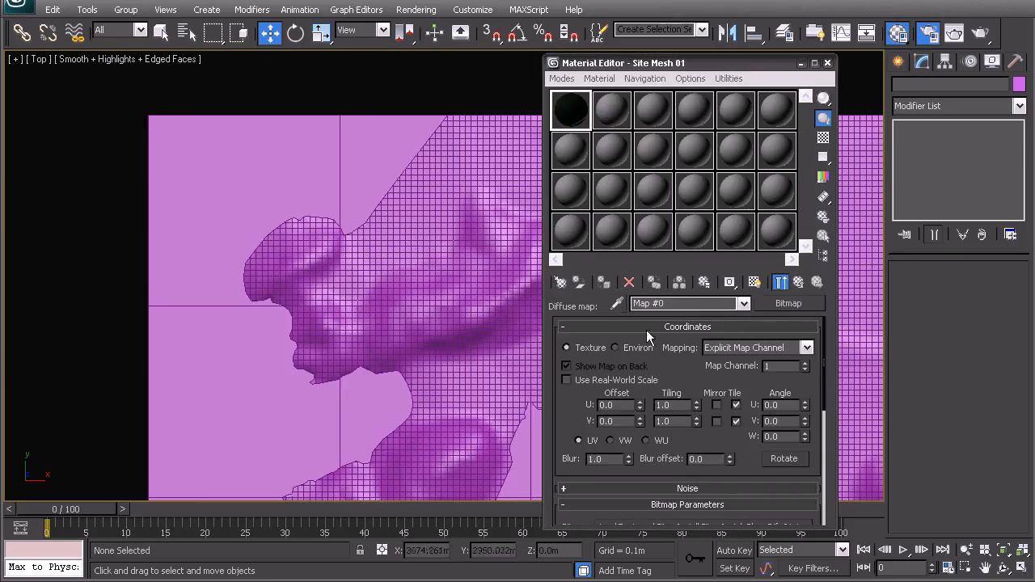
pyautogui.click(798, 283)
# - Add a Bitmap map to the reflection channel using Site_Aerial_Plan_Ref_01, listing all formats, and return to the parent material
pyautogui.scroll(-2, 709, 439)
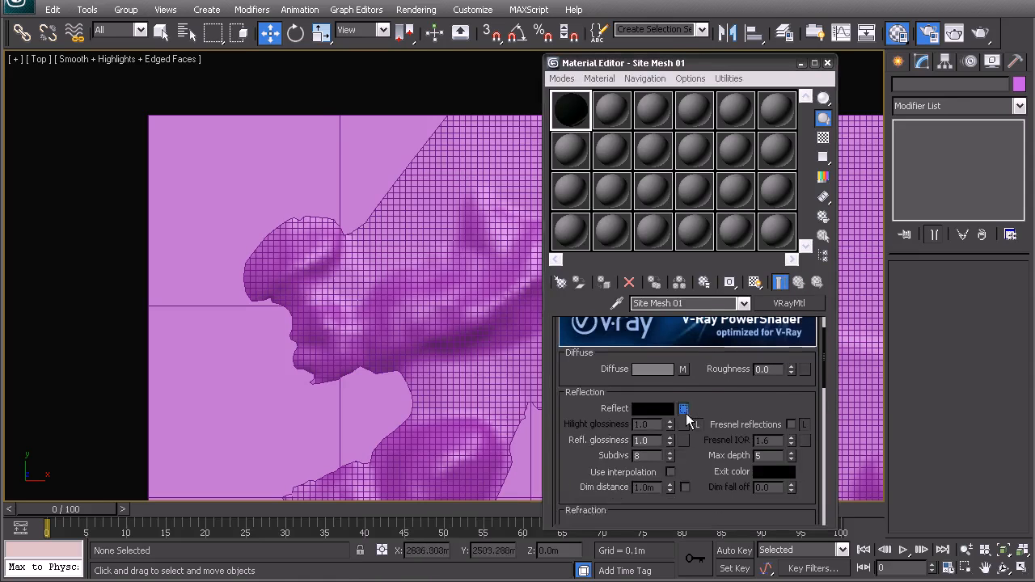
pyautogui.click(682, 408)
pyautogui.doubleClick(416, 196)
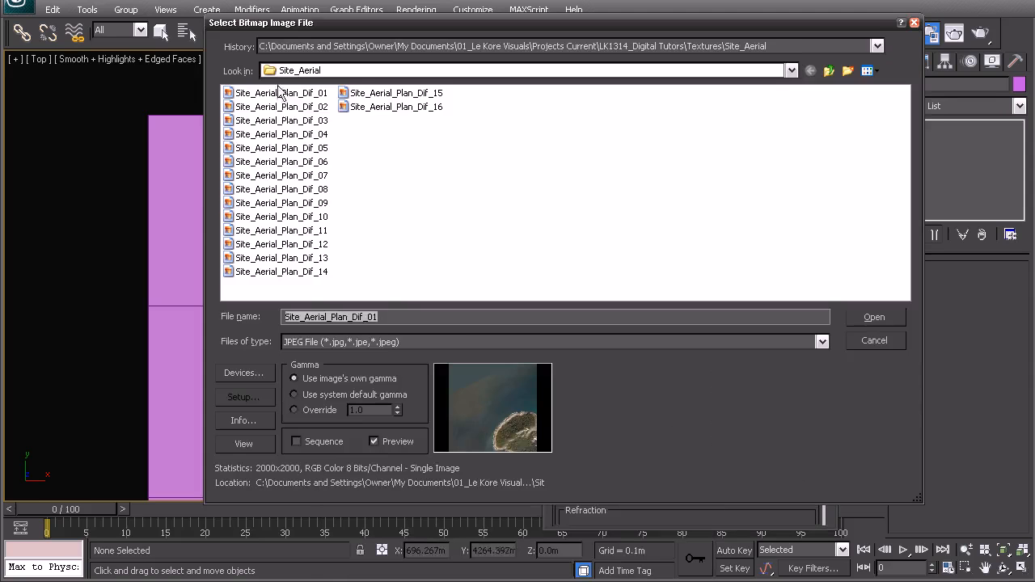
pyautogui.click(417, 349)
pyautogui.click(400, 354)
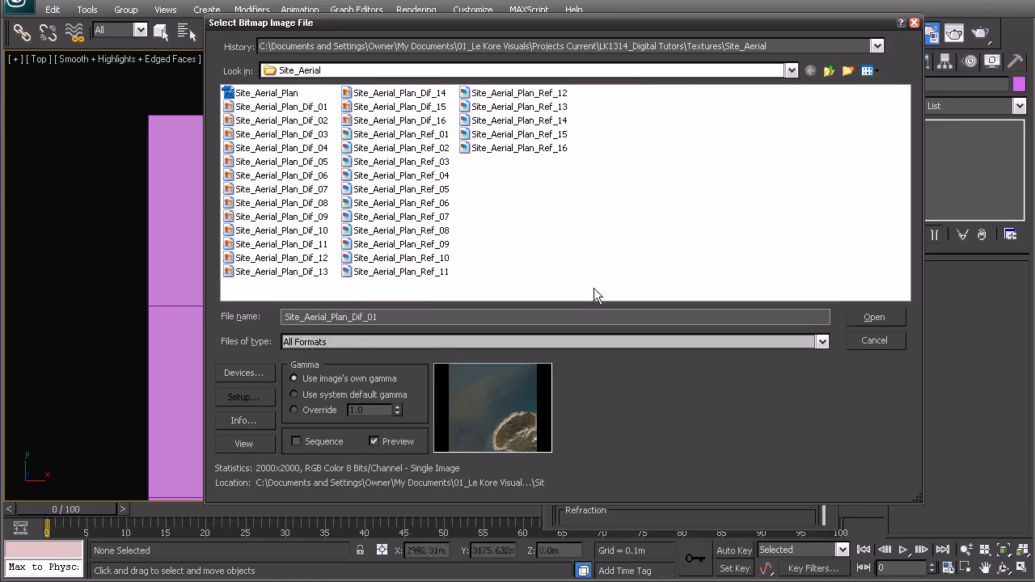
pyautogui.click(404, 134)
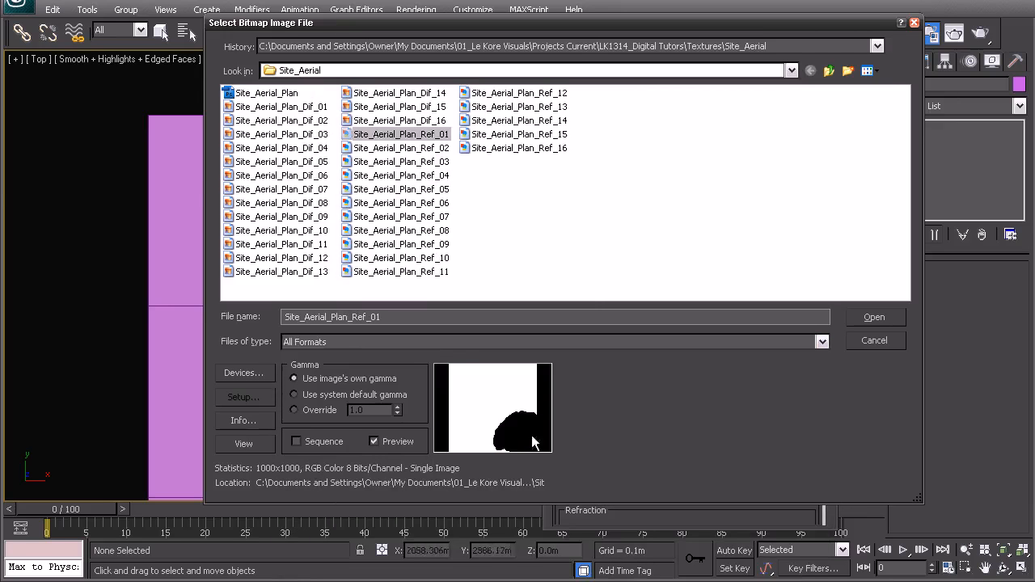
pyautogui.click(847, 312)
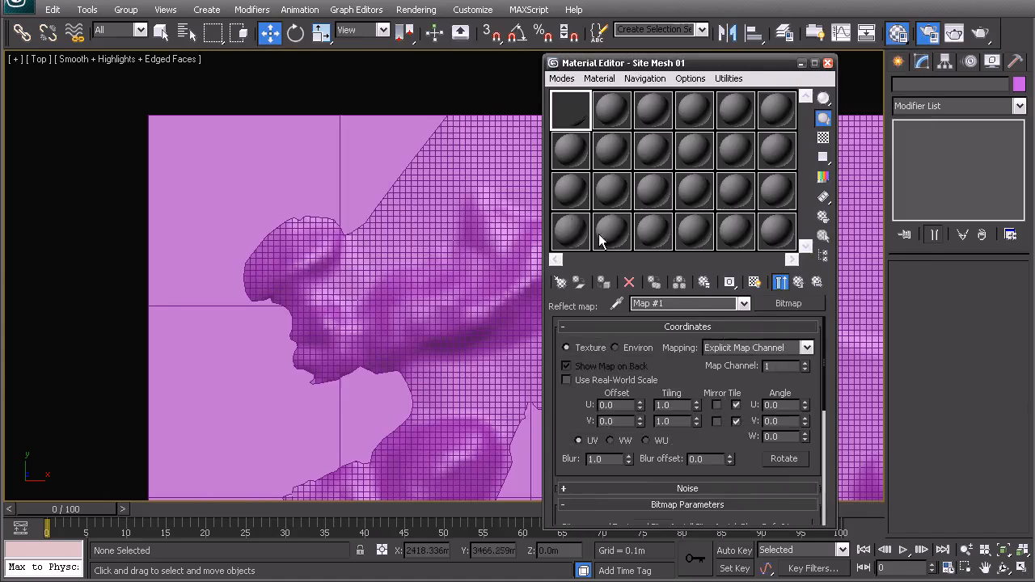
pyautogui.click(798, 283)
# - Set the Reflect map amount of the Site Mesh 01 material to 20
pyautogui.moveTo(820, 339); pyautogui.dragTo(822, 485)
pyautogui.click(689, 426)
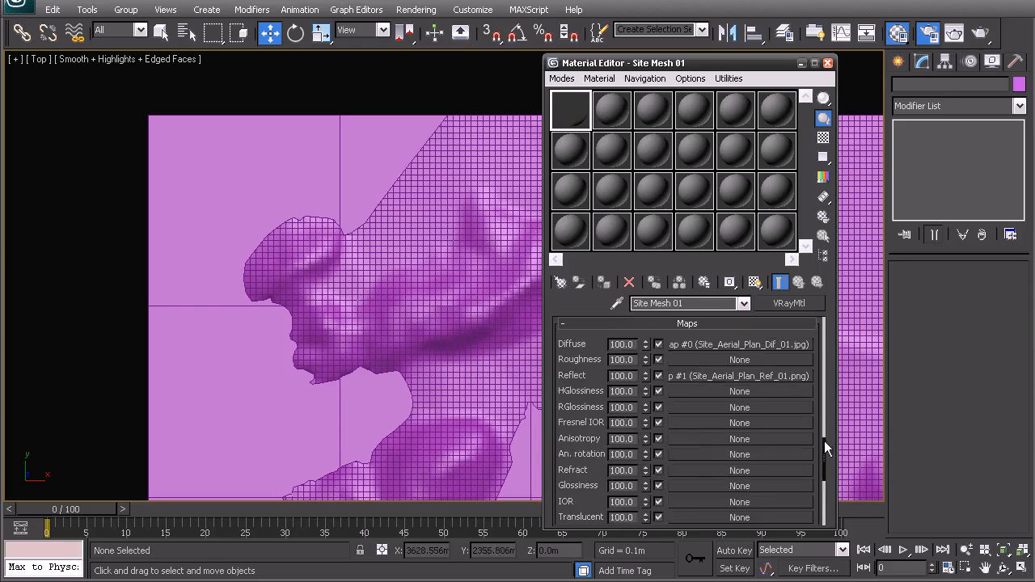
pyautogui.scroll(-2, 770, 435)
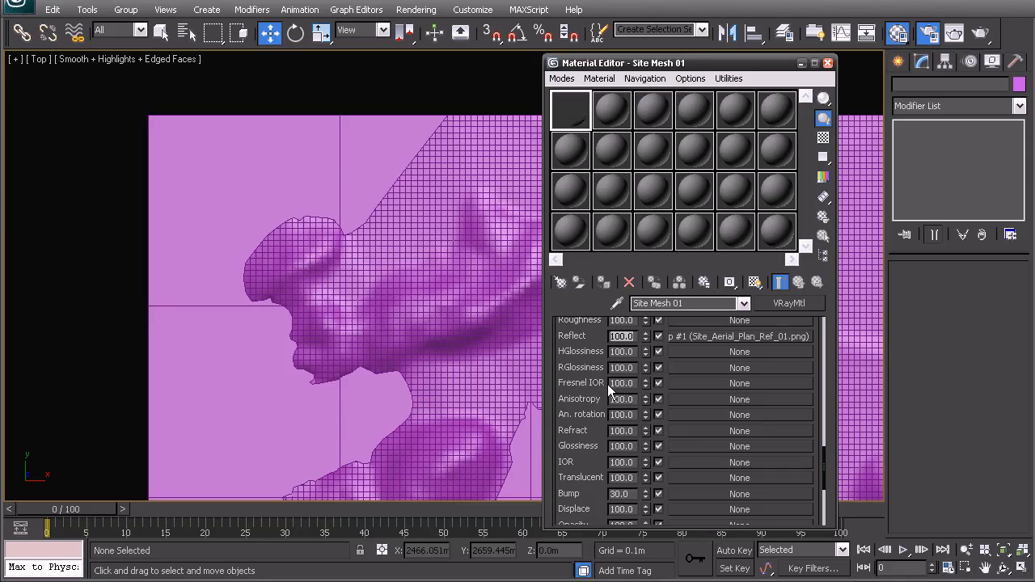
pyautogui.write('20')
pyautogui.press('Return')
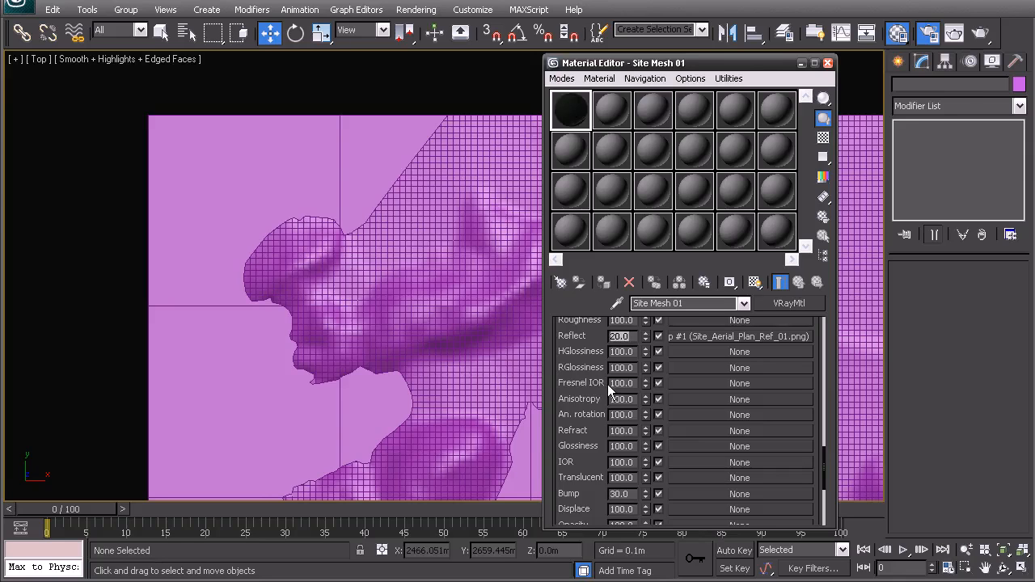
# - Open an enlarged preview of the Site Mesh 01 material and set its reflection glossiness to 0.92
pyautogui.doubleClick(571, 109)
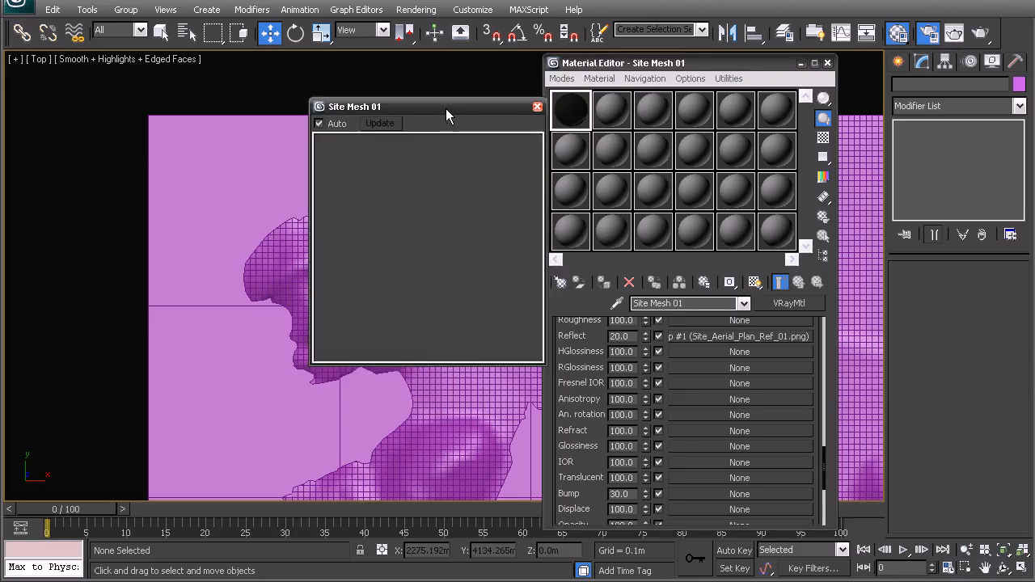
pyautogui.moveTo(445, 108); pyautogui.dragTo(411, 91)
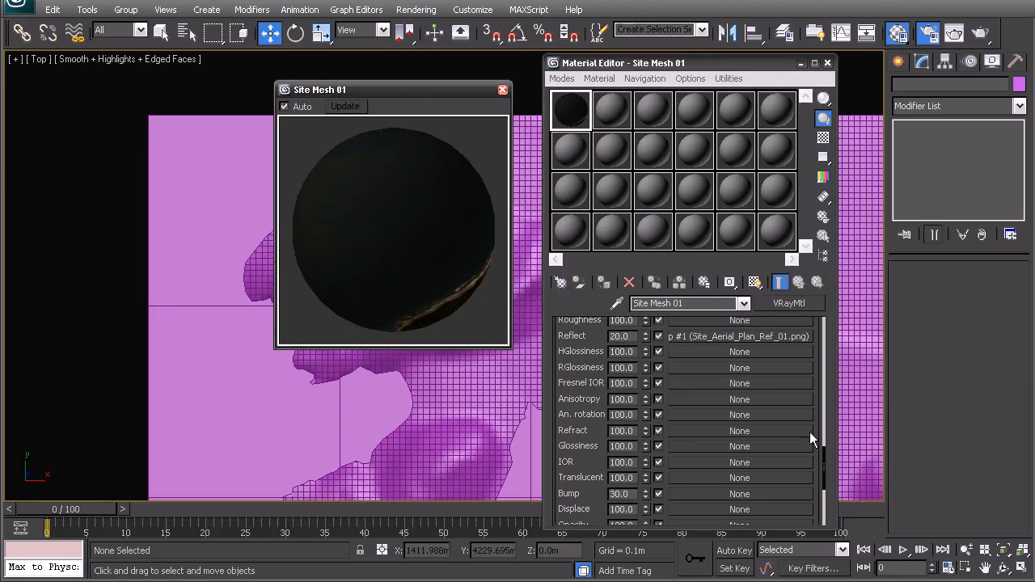
pyautogui.moveTo(825, 454); pyautogui.dragTo(825, 432)
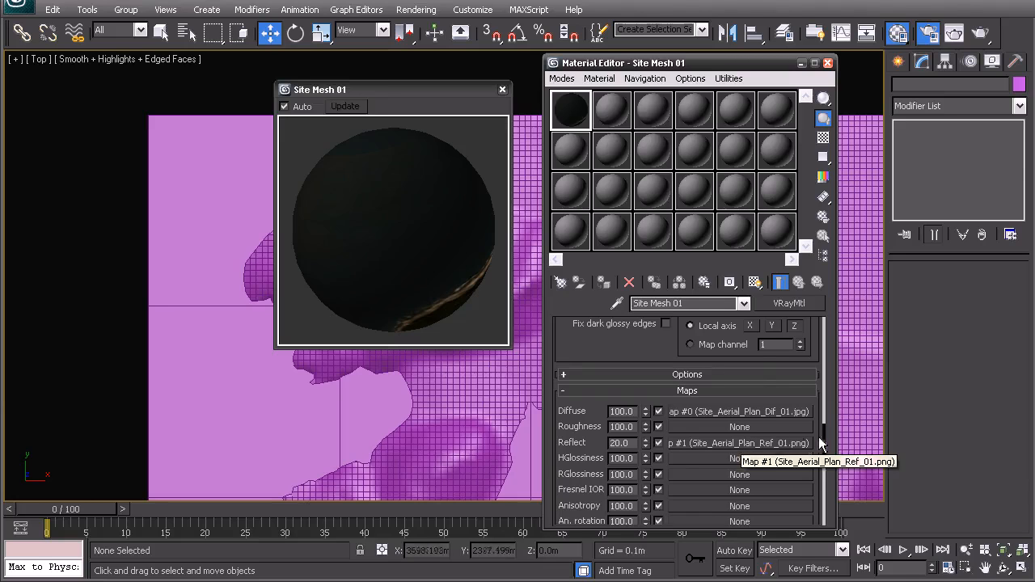
pyautogui.moveTo(823, 433); pyautogui.dragTo(825, 317)
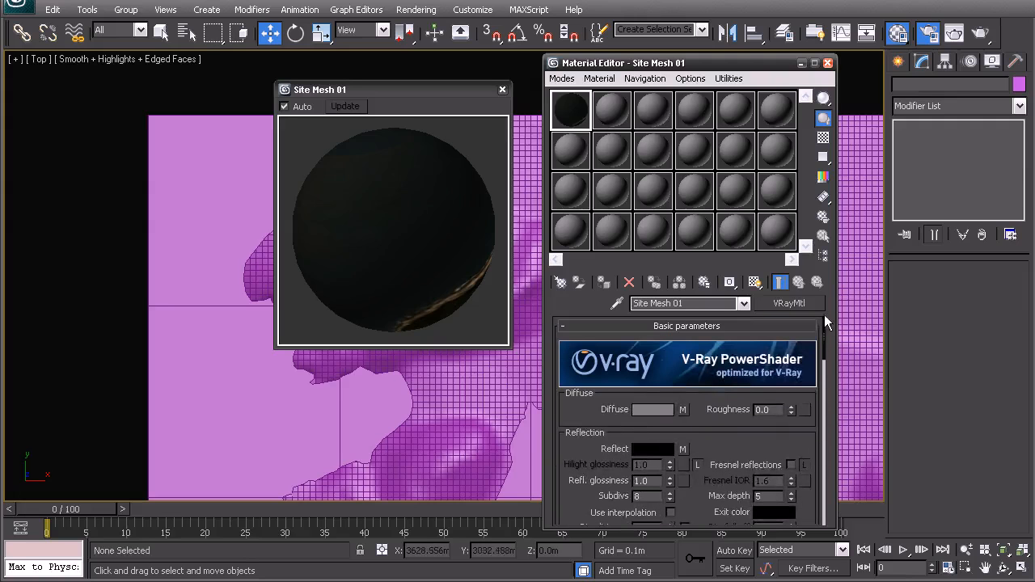
pyautogui.scroll(-3, 660, 449)
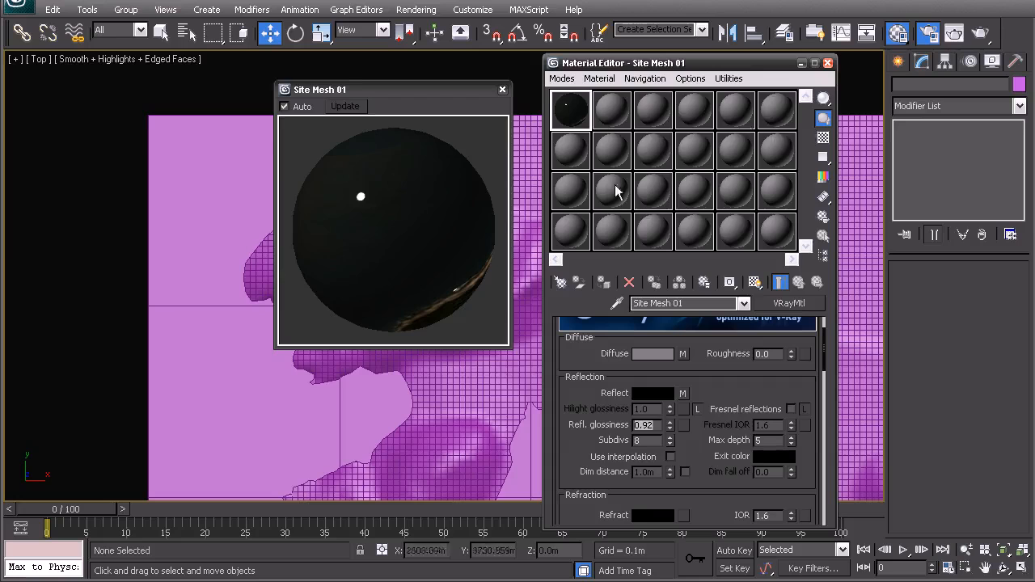
# - Show the sample's checkered background, unlock highlight glossiness and set it to 0.55, leaving the enlarged preview closed
pyautogui.click(824, 137)
pyautogui.click(697, 410)
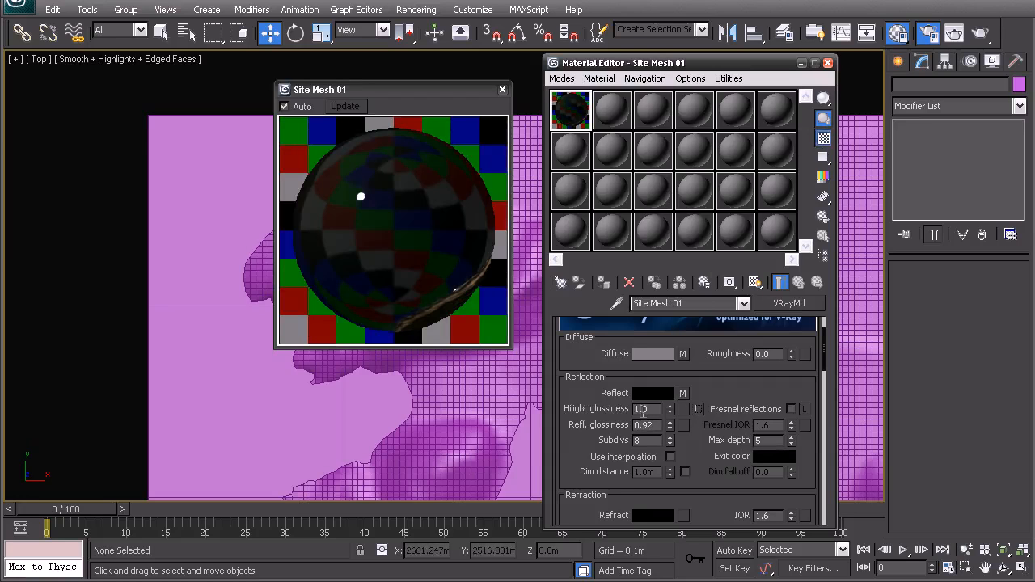
pyautogui.doubleClick(641, 410)
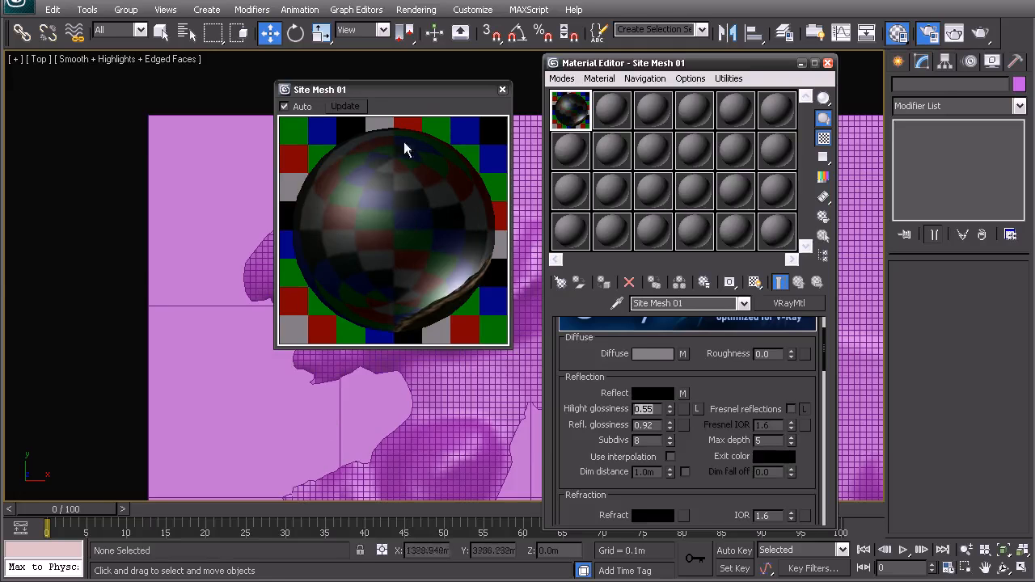
pyautogui.moveTo(428, 94); pyautogui.dragTo(656, 127)
pyautogui.click(703, 129)
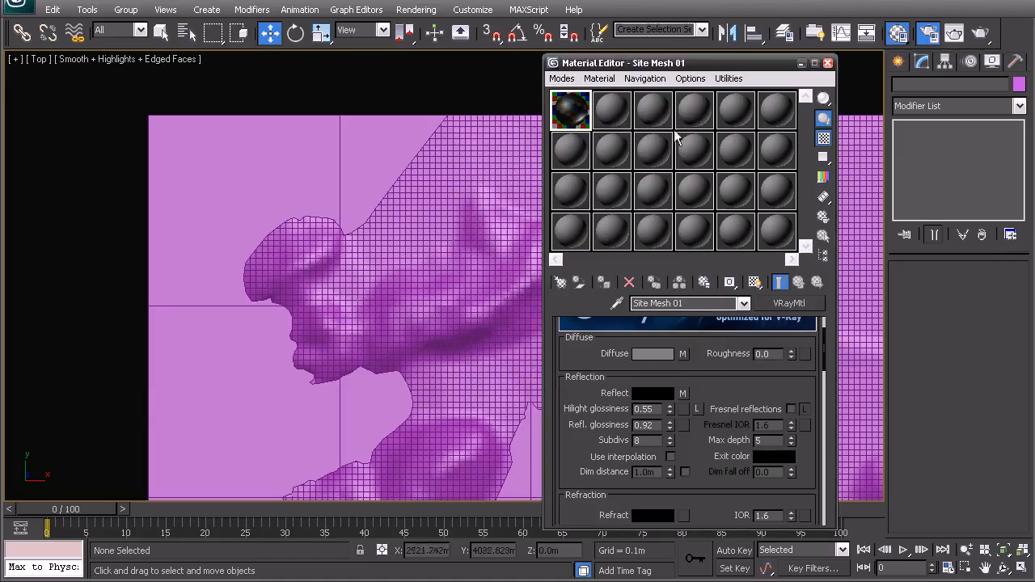
# - Enable viewport display of the material, assign it to the Site Mesh 01 group and turn off edged faces
pyautogui.click(754, 282)
pyautogui.click(269, 210)
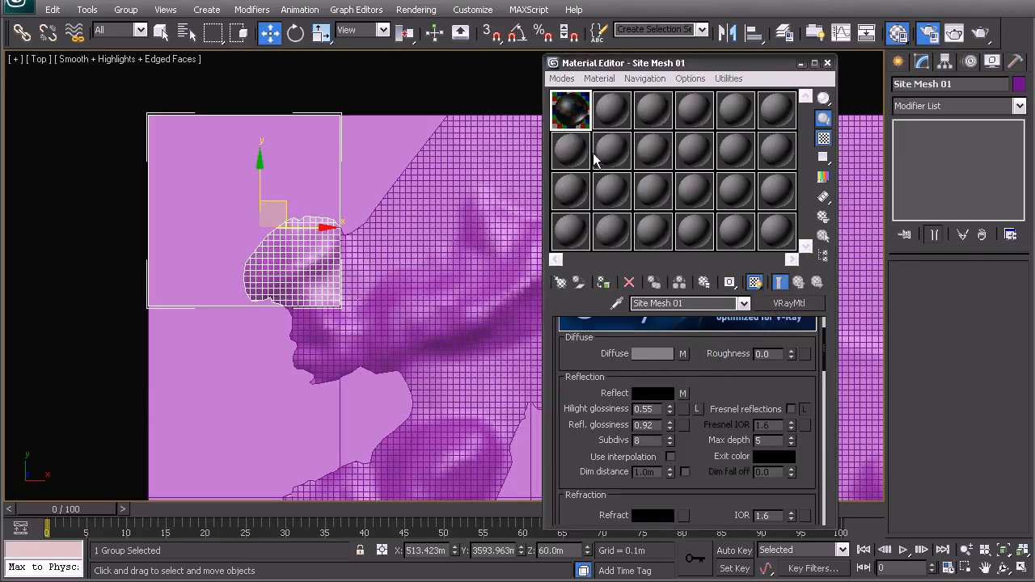
pyautogui.click(604, 283)
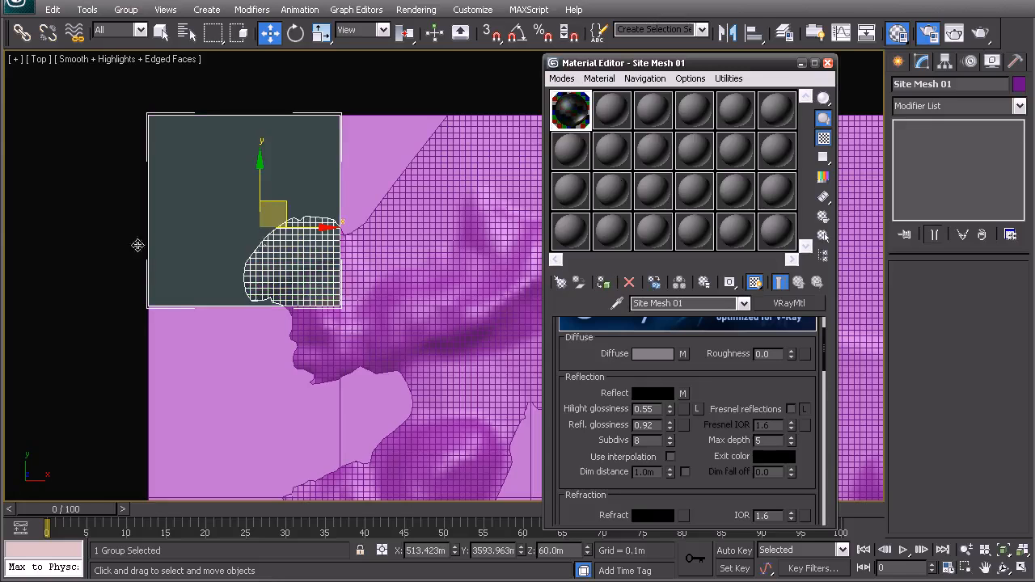
pyautogui.press('F4')
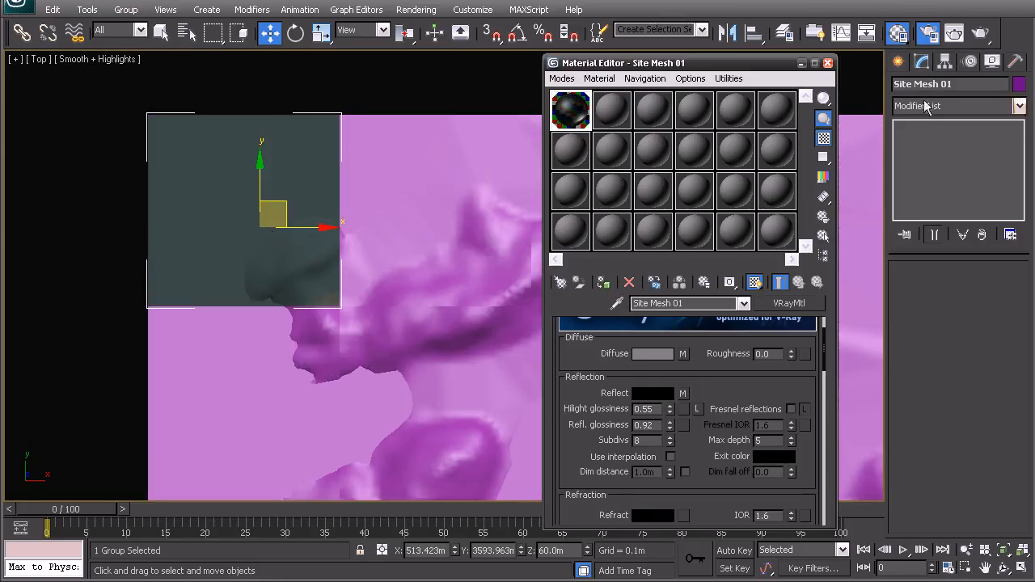
# - Apply a UVW Map modifier with planar mapping to the Site Mesh 01 group and close the Material Editor
pyautogui.click(898, 62)
pyautogui.click(922, 63)
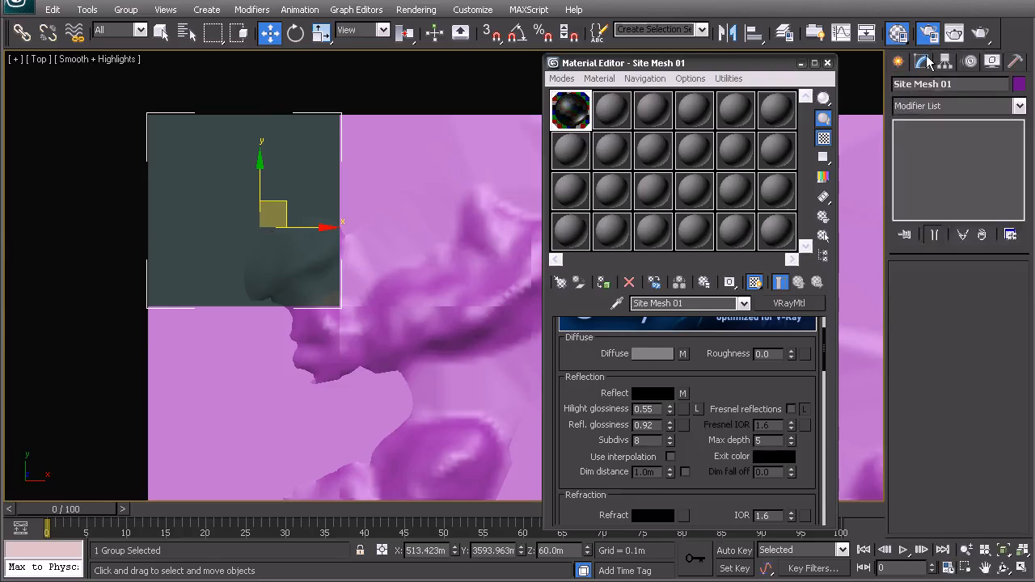
pyautogui.click(947, 106)
pyautogui.scroll(-15, 959, 432)
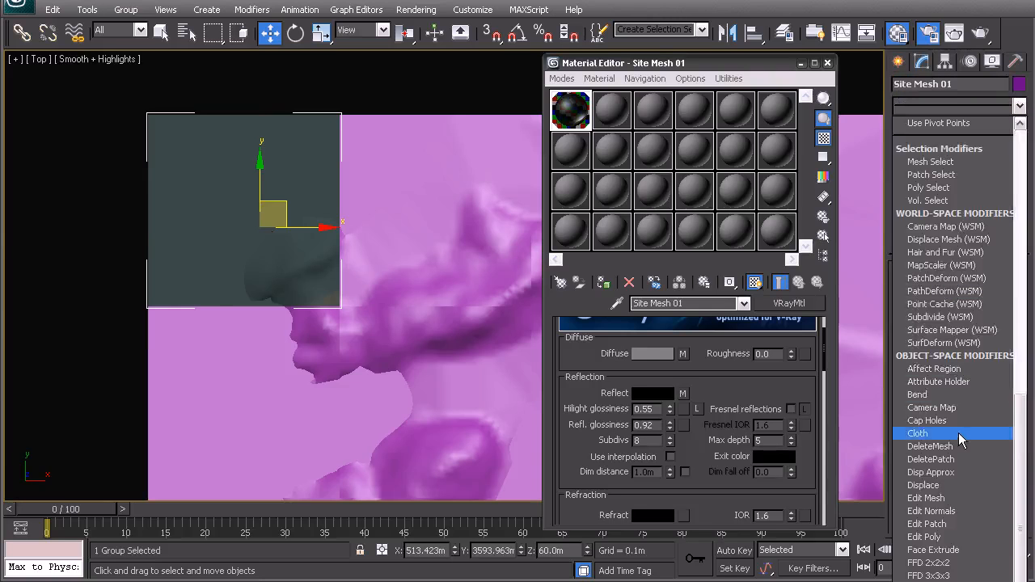
pyautogui.click(959, 433)
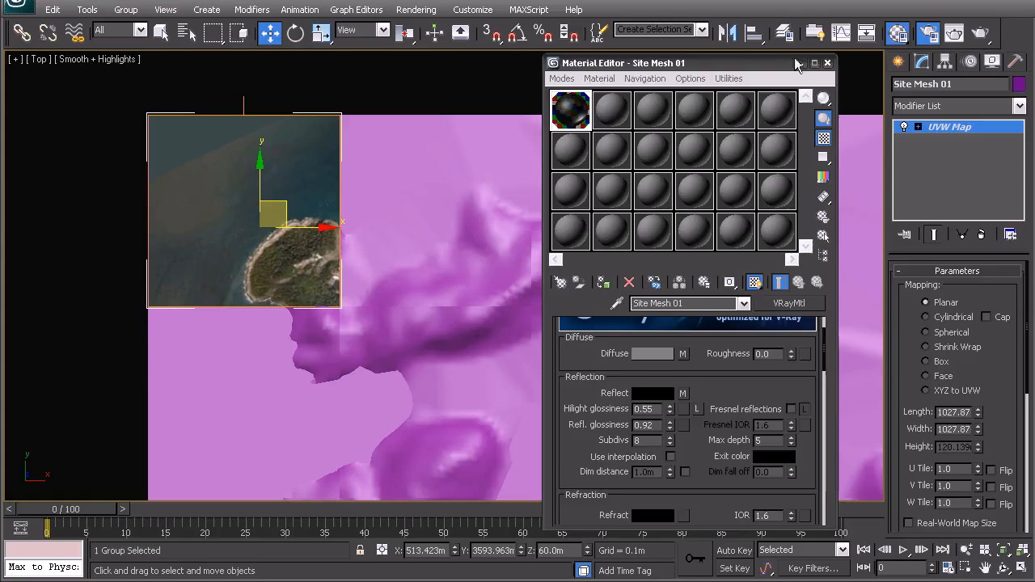
pyautogui.click(827, 62)
# - Inspect the textured upper left tile against the rest of the site in the top view
pyautogui.click(60, 325)
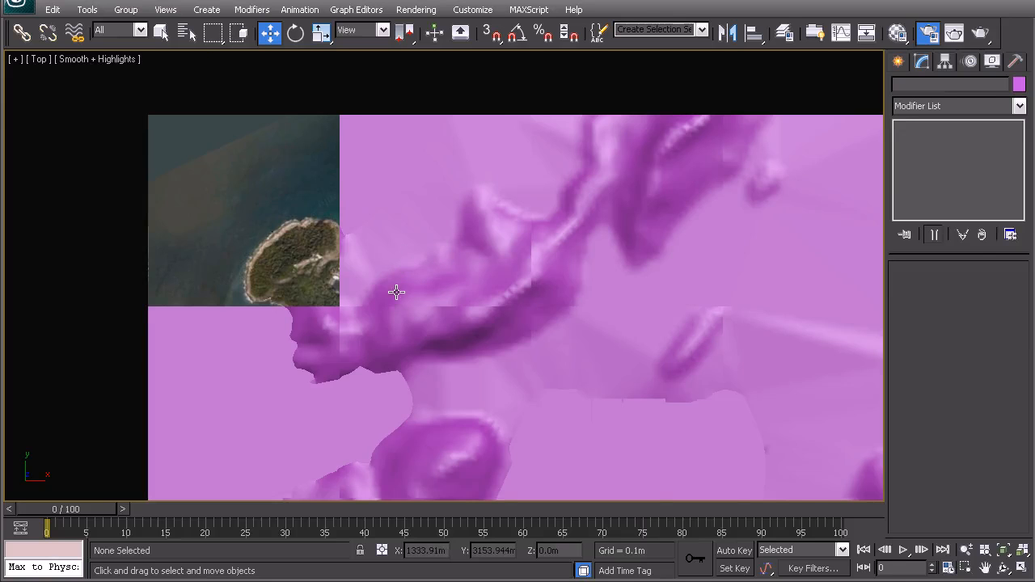
pyautogui.moveTo(397, 293); pyautogui.dragTo(345, 244, button='middle')
pyautogui.click(275, 217)
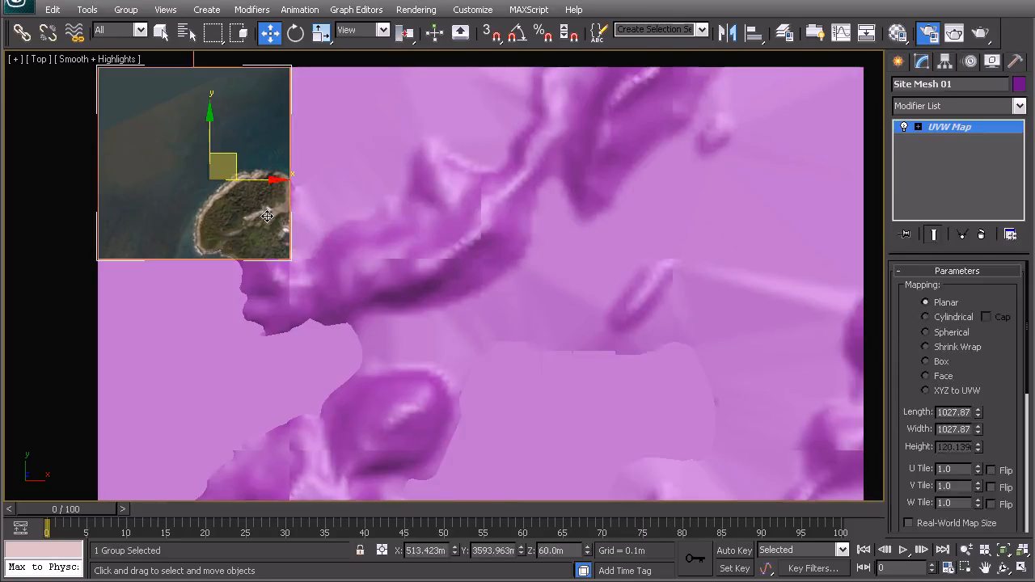
pyautogui.click(85, 253)
pyautogui.press('z')
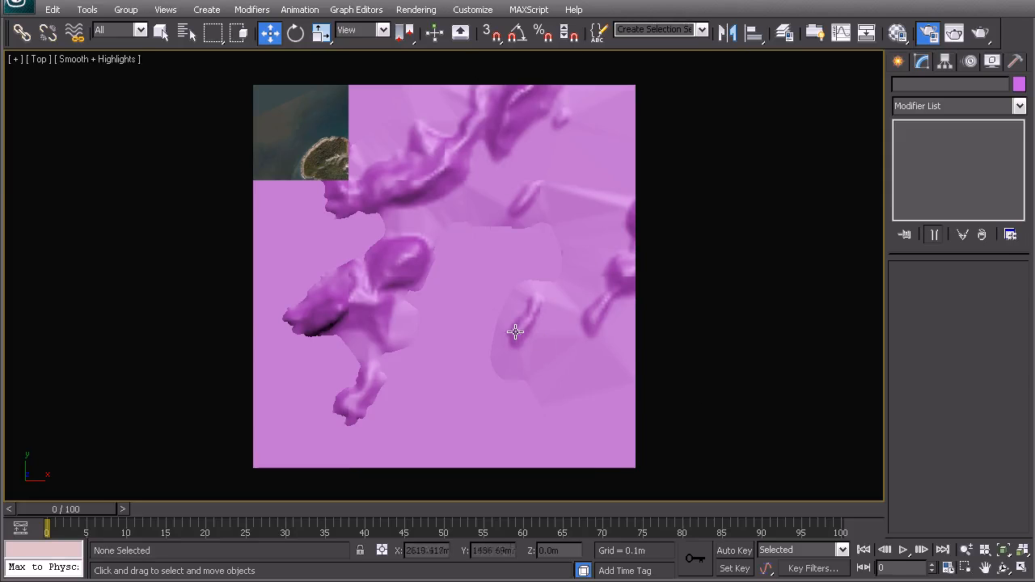
pyautogui.press('F4')
pyautogui.moveTo(451, 288); pyautogui.dragTo(463, 293, button='middle')
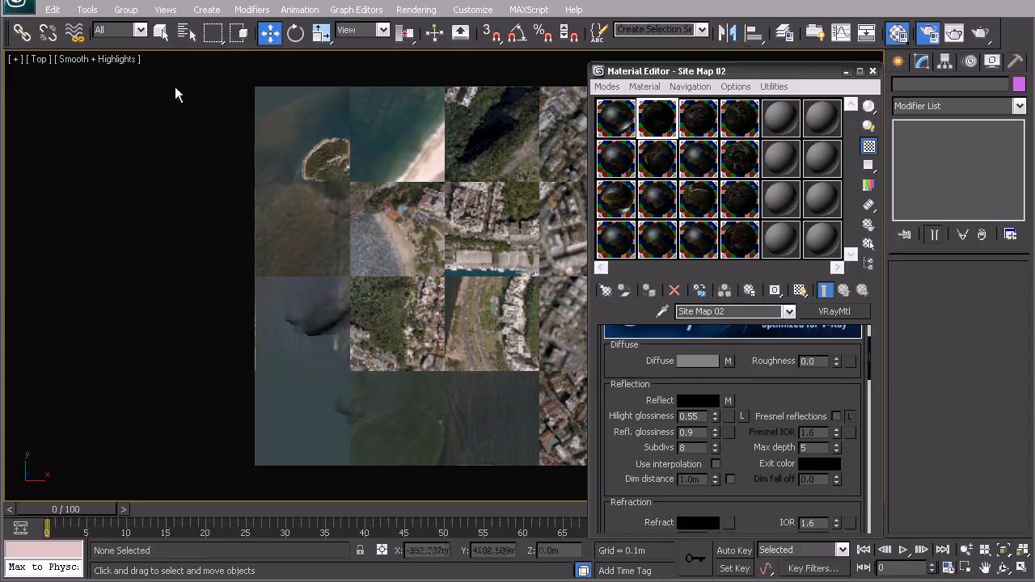
# - Copy the UVW Map modifier from the Site Mesh 01 group onto the other three tiles of the terrain's top row
pyautogui.moveTo(449, 252); pyautogui.dragTo(272, 245, button='middle')
pyautogui.click(186, 145)
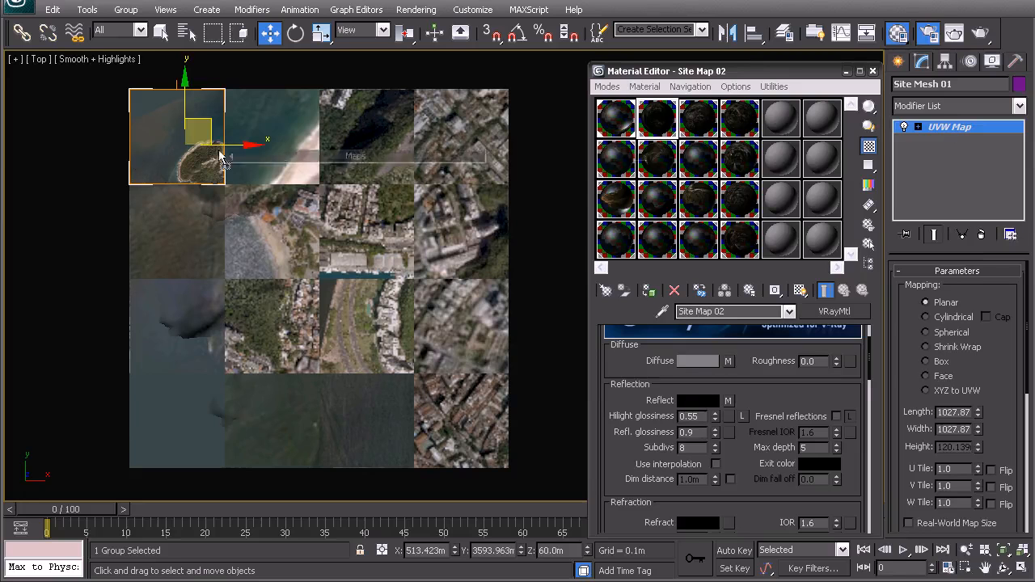
pyautogui.click(267, 164)
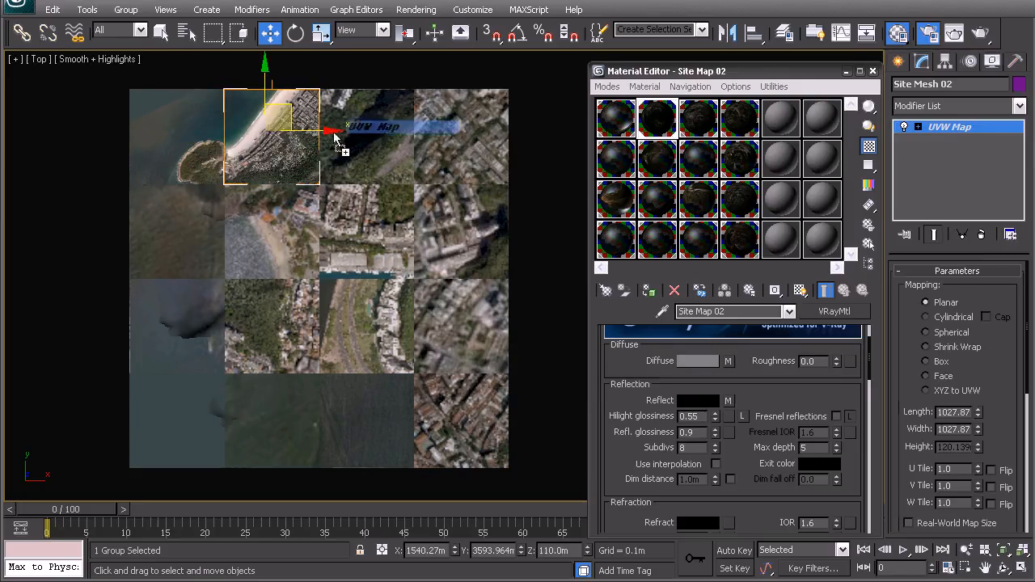
pyautogui.click(360, 133)
pyautogui.click(494, 153)
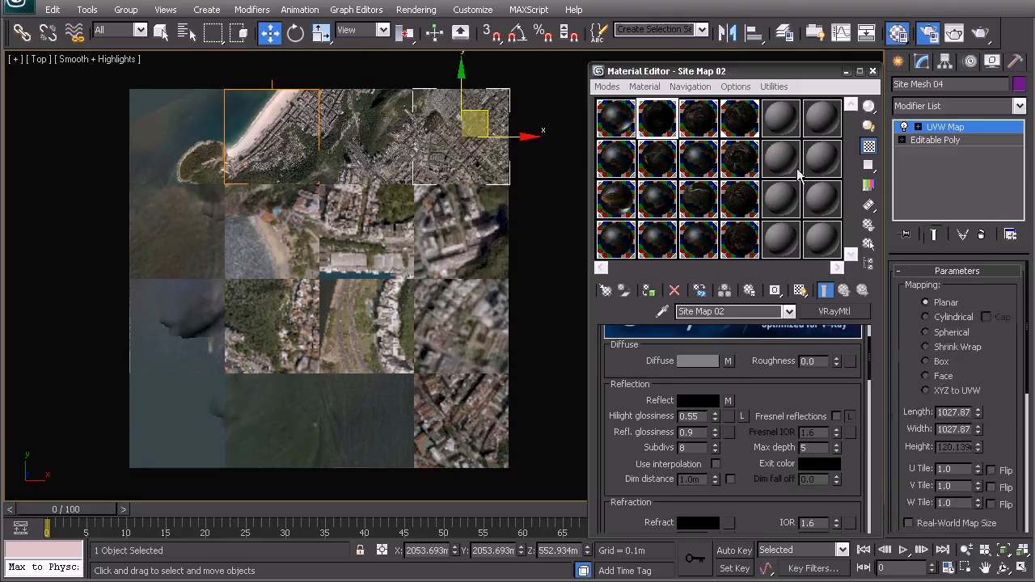
# - Copy the same UVW Map modifier onto the tiles of the terrain's second and third rows
pyautogui.moveTo(930, 128); pyautogui.dragTo(458, 238)
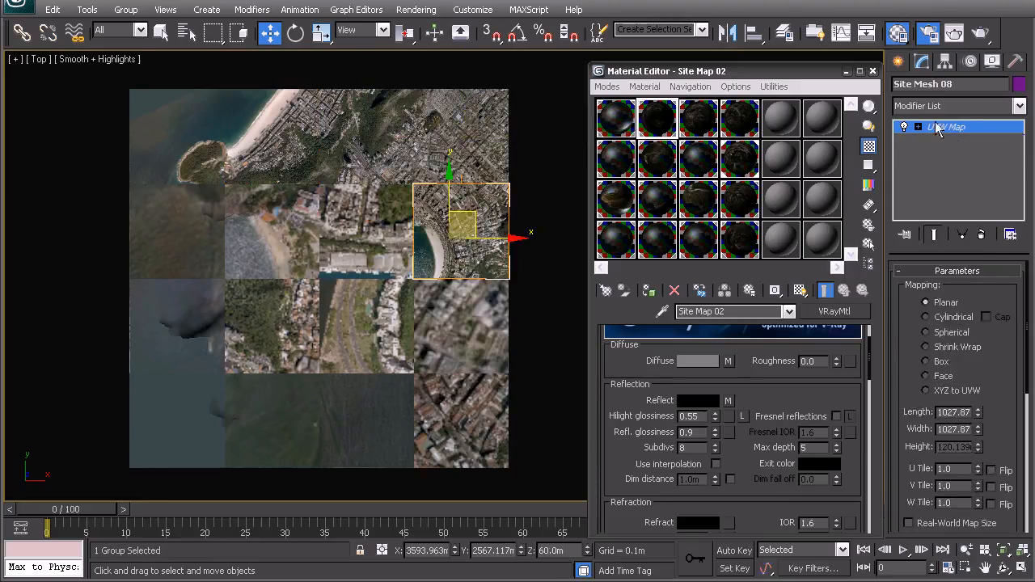
pyautogui.moveTo(937, 129); pyautogui.dragTo(361, 231)
pyautogui.moveTo(926, 129); pyautogui.dragTo(219, 287)
pyautogui.moveTo(919, 138); pyautogui.dragTo(281, 328)
pyautogui.moveTo(951, 133); pyautogui.dragTo(371, 315)
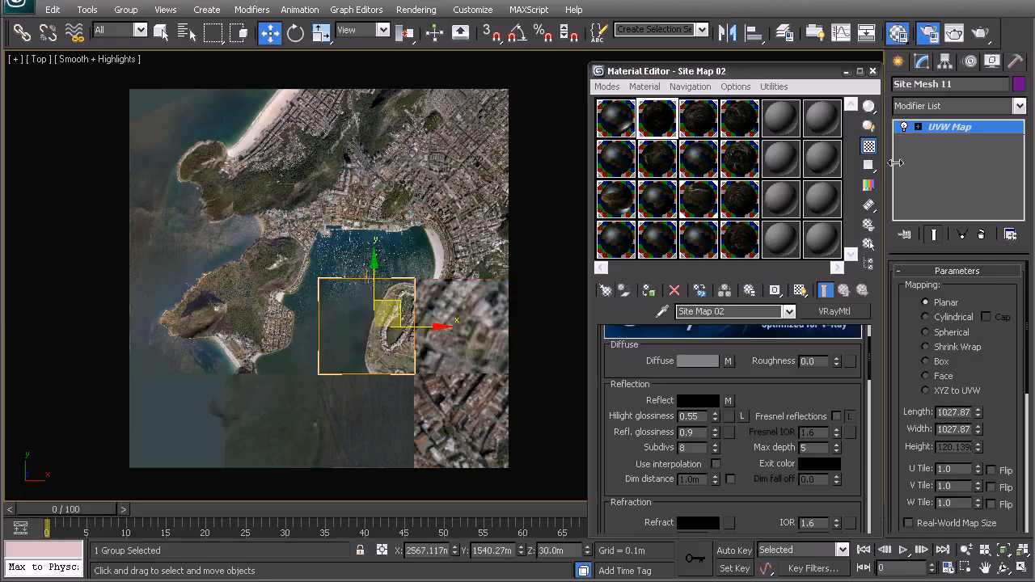
pyautogui.moveTo(943, 130); pyautogui.dragTo(429, 357)
# - Copy the UVW Map modifier onto the four bottom-row tiles, clear the selection and close the Material Editor
pyautogui.moveTo(943, 128); pyautogui.dragTo(473, 433)
pyautogui.moveTo(940, 132); pyautogui.dragTo(368, 420)
pyautogui.moveTo(947, 130); pyautogui.dragTo(261, 463)
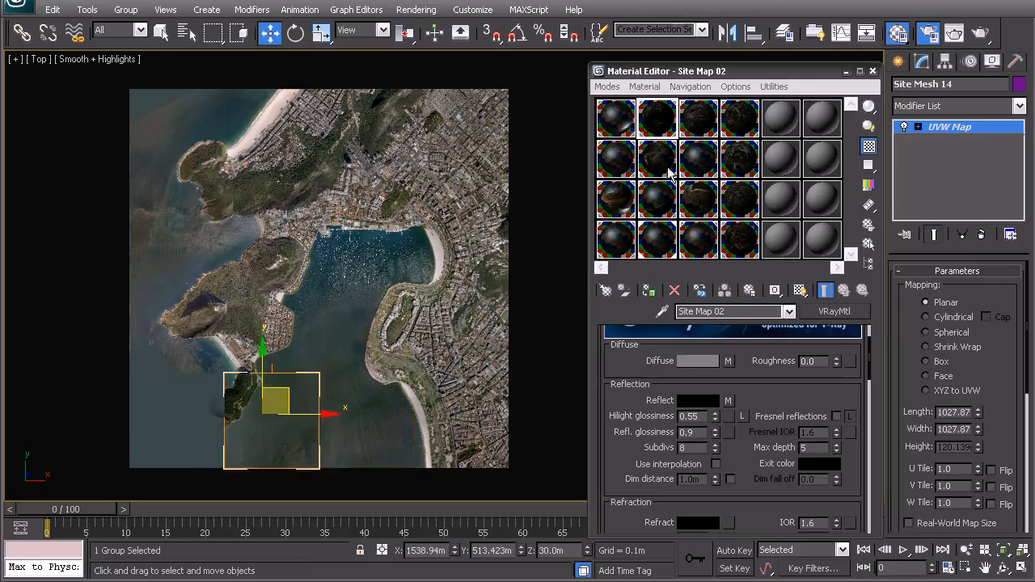
pyautogui.moveTo(940, 135); pyautogui.dragTo(182, 421)
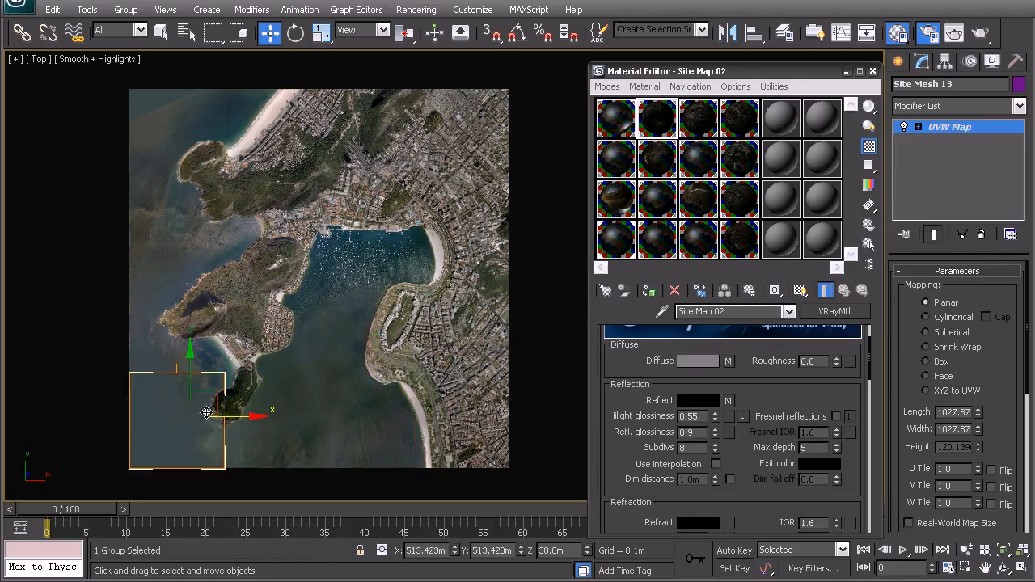
pyautogui.click(581, 350)
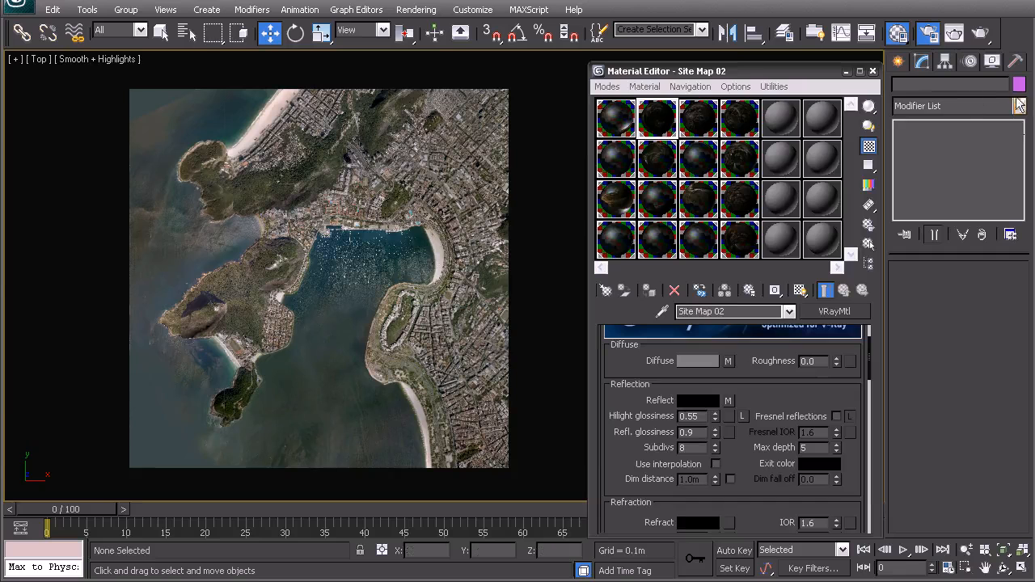
pyautogui.click(873, 71)
# - Examine the fully textured terrain from several angles and distances in the perspective view
pyautogui.moveTo(192, 287); pyautogui.dragTo(377, 291, button='middle')
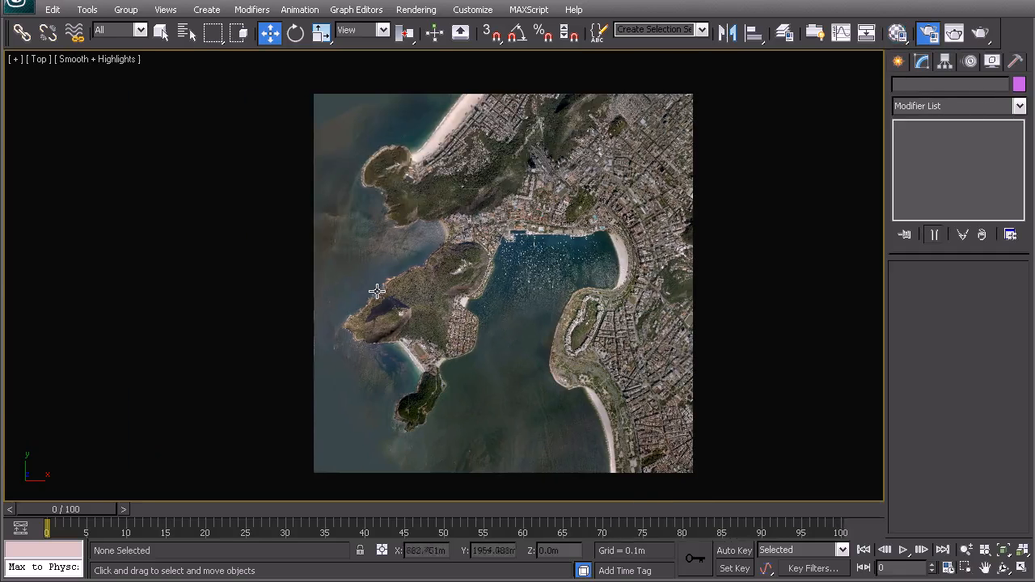
pyautogui.press('p')
pyautogui.press('z')
pyautogui.keyDown('alt'); pyautogui.moveTo(452, 329); pyautogui.dragTo(397, 259, button='middle'); pyautogui.keyUp('alt')
pyautogui.scroll(5, 406, 322)
pyautogui.keyDown('alt'); pyautogui.moveTo(406, 323); pyautogui.dragTo(658, 232, button='middle'); pyautogui.keyUp('alt')
pyautogui.moveTo(453, 247); pyautogui.dragTo(629, 252, button='middle')
pyautogui.keyDown('alt'); pyautogui.moveTo(348, 247); pyautogui.dragTo(499, 299, button='middle'); pyautogui.keyUp('alt')
pyautogui.scroll(-3, 510, 292)
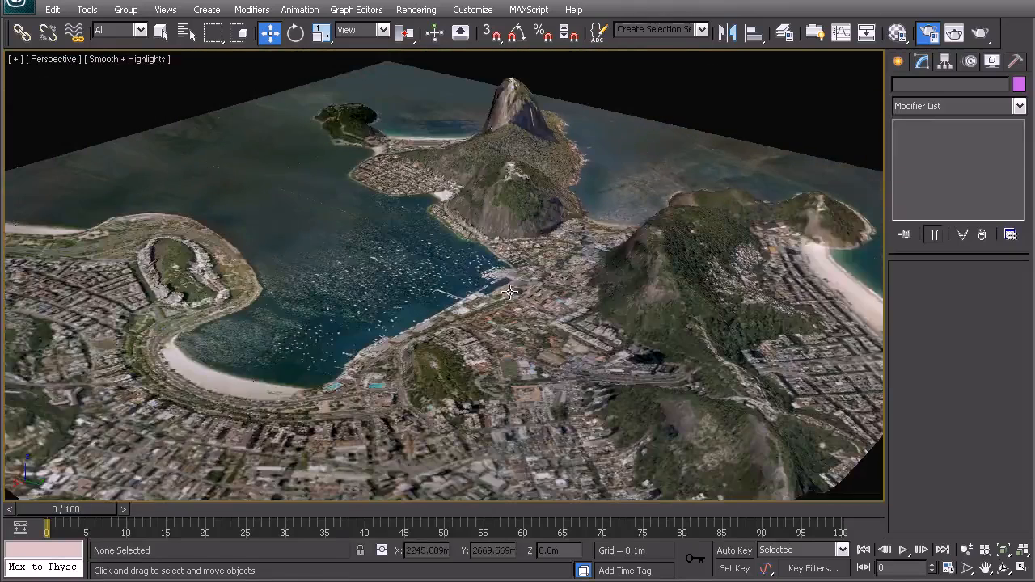
pyautogui.scroll(-2, 503, 292)
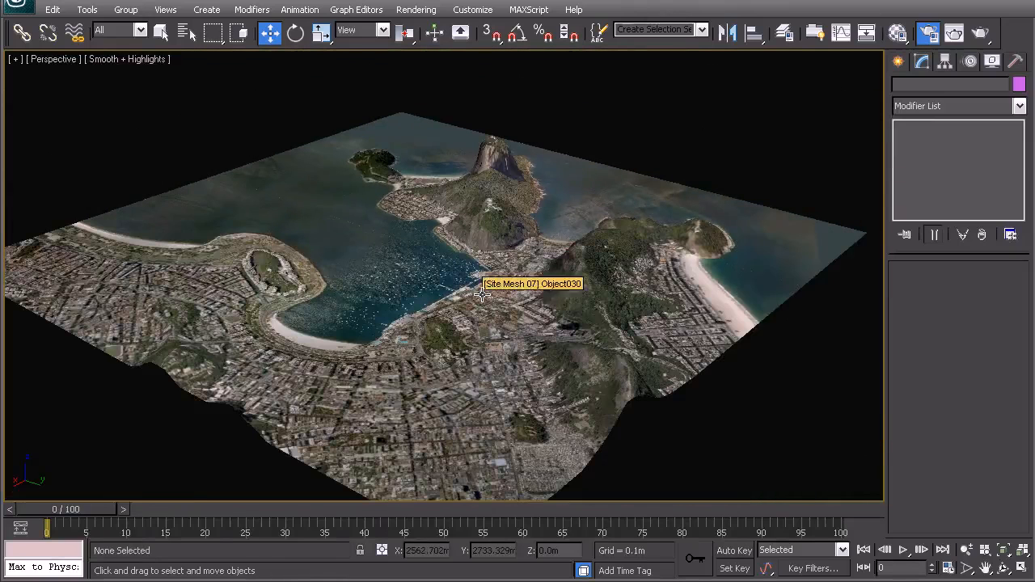
pyautogui.keyDown('alt'); pyautogui.moveTo(369, 326); pyautogui.dragTo(526, 327, button='middle'); pyautogui.keyUp('alt')
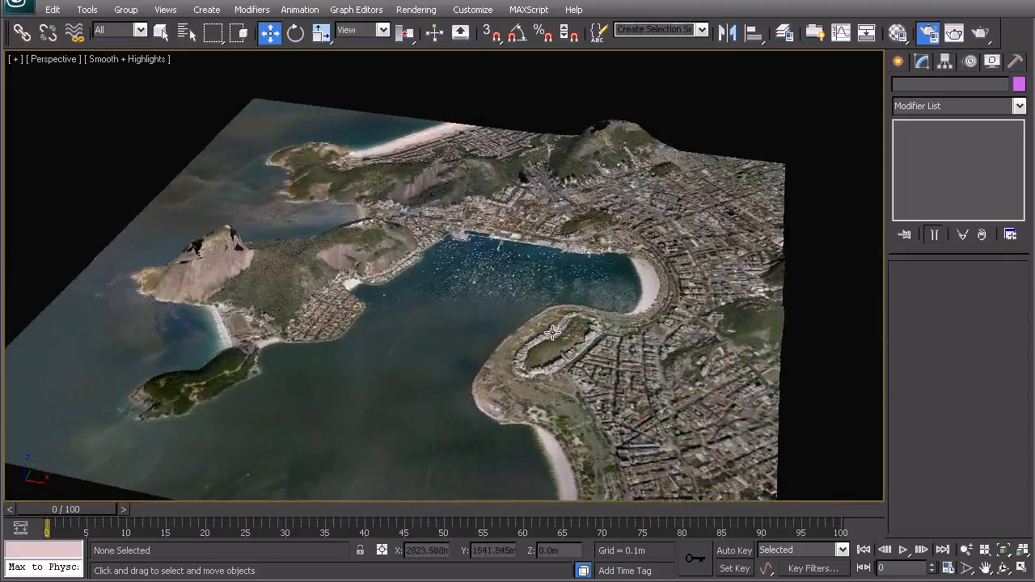
# - Examine the tile meshes in a wireframe top view by selecting several tiles in turn, leaving nothing selected
pyautogui.press('t')
pyautogui.press('z')
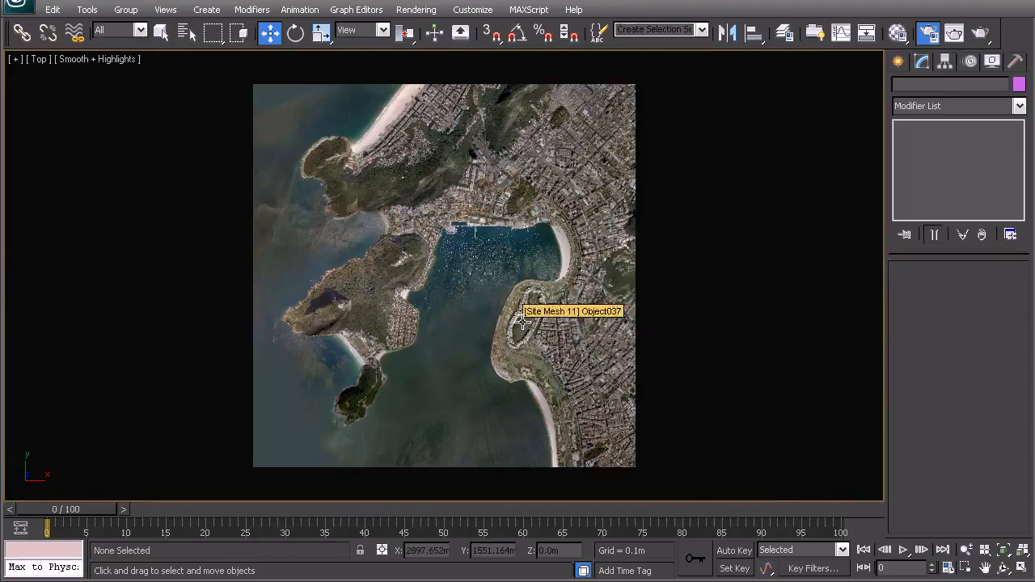
pyautogui.moveTo(443, 277)
pyautogui.mouseDown(button='middle')
pyautogui.moveTo(471, 283)
pyautogui.moveTo(445, 281)
pyautogui.mouseUp(button='middle')
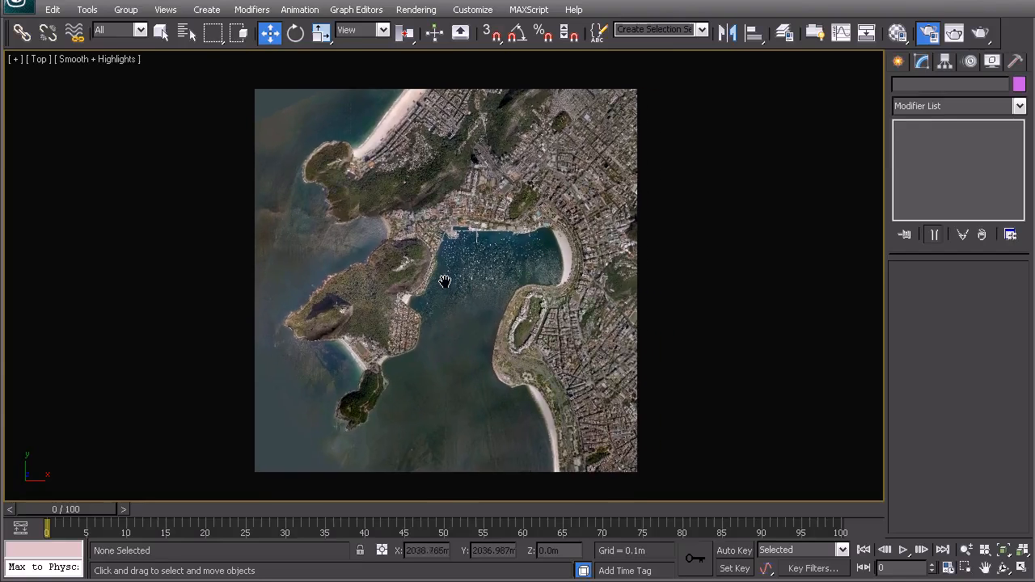
pyautogui.press('F3')
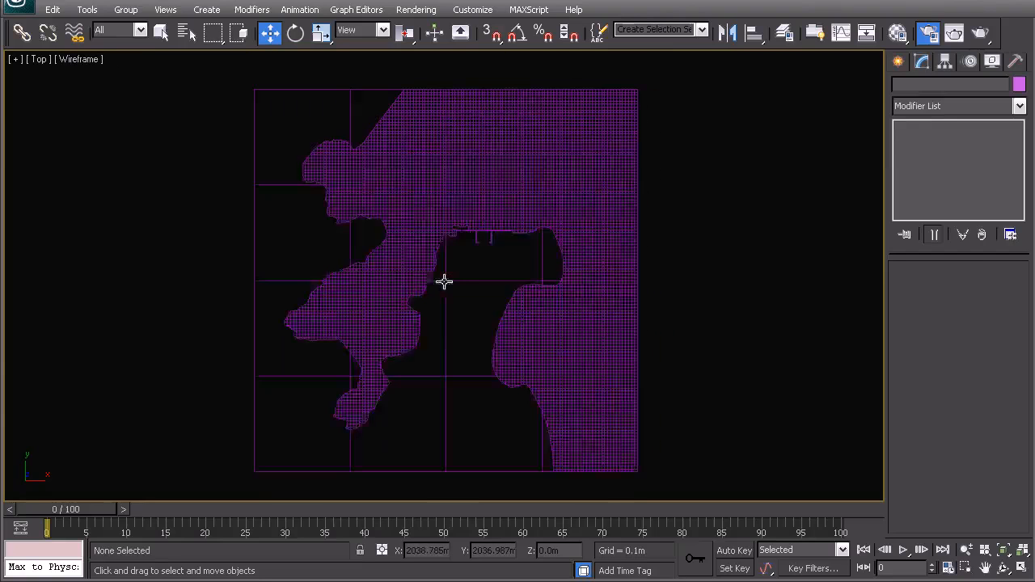
pyautogui.click(460, 180)
pyautogui.click(412, 137)
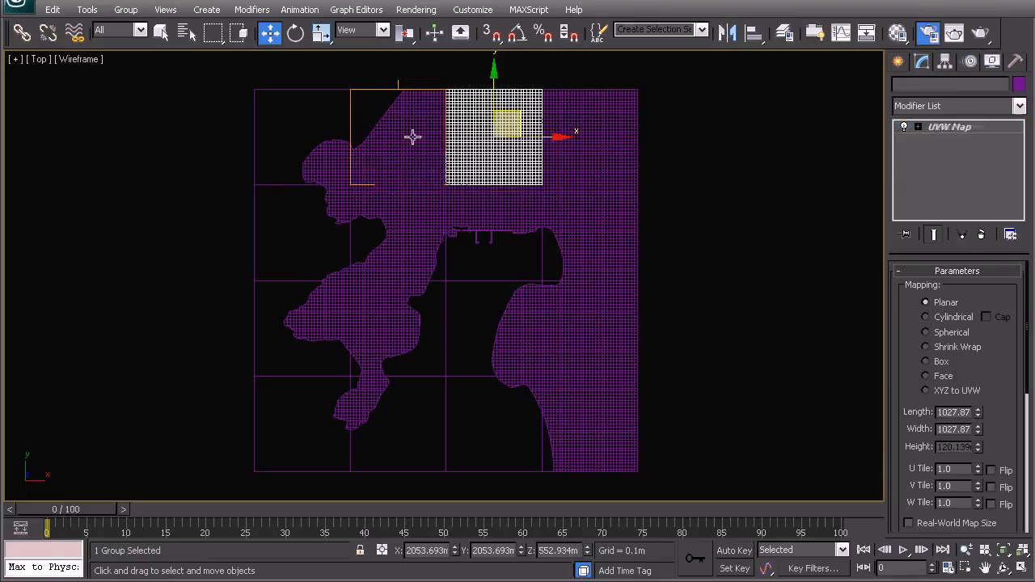
pyautogui.click(617, 118)
pyautogui.click(601, 237)
pyautogui.click(605, 308)
pyautogui.click(575, 401)
pyautogui.click(492, 349)
pyautogui.click(736, 336)
# - Restore the shaded display and inspect the aerial texture around the bay up close in the top view
pyautogui.press('F3')
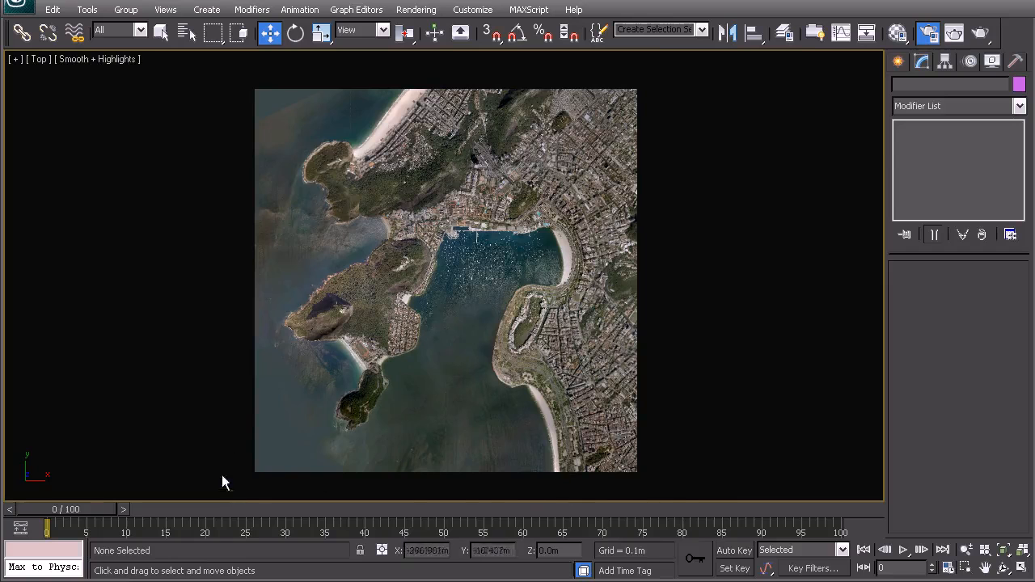
pyautogui.scroll(5, 373, 240)
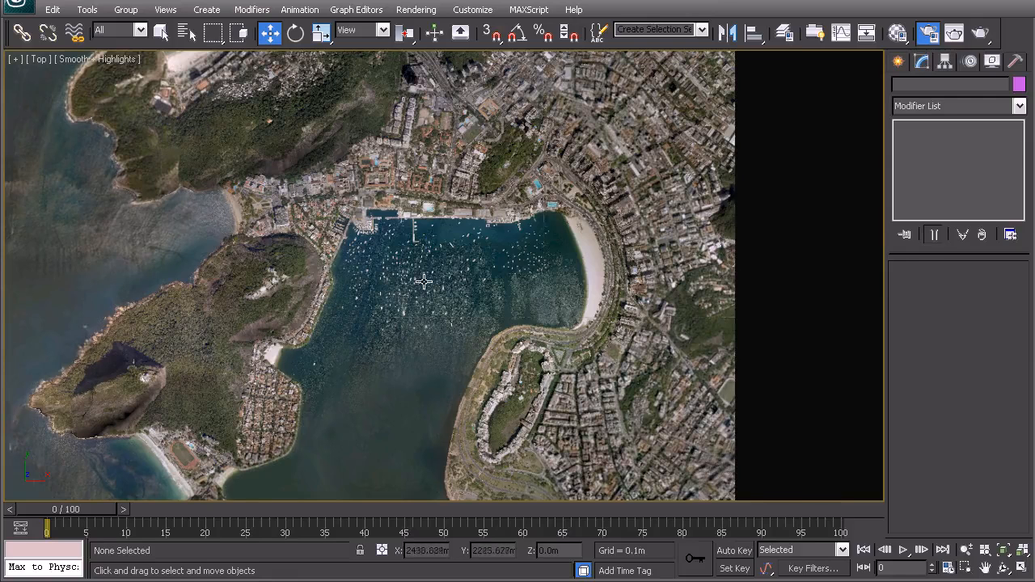
pyautogui.moveTo(269, 297); pyautogui.dragTo(379, 290, button='middle')
pyautogui.scroll(-4, 403, 292)
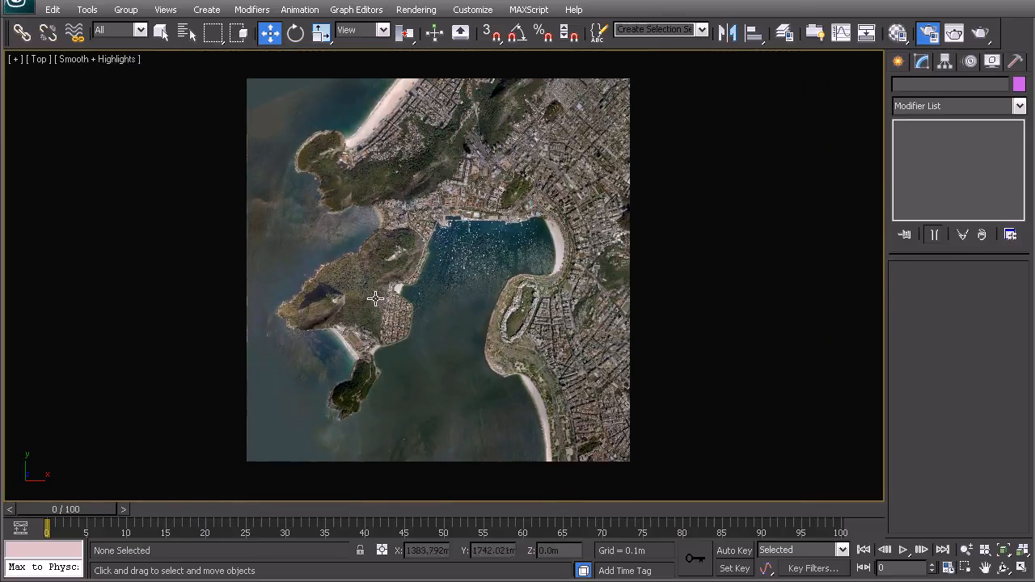